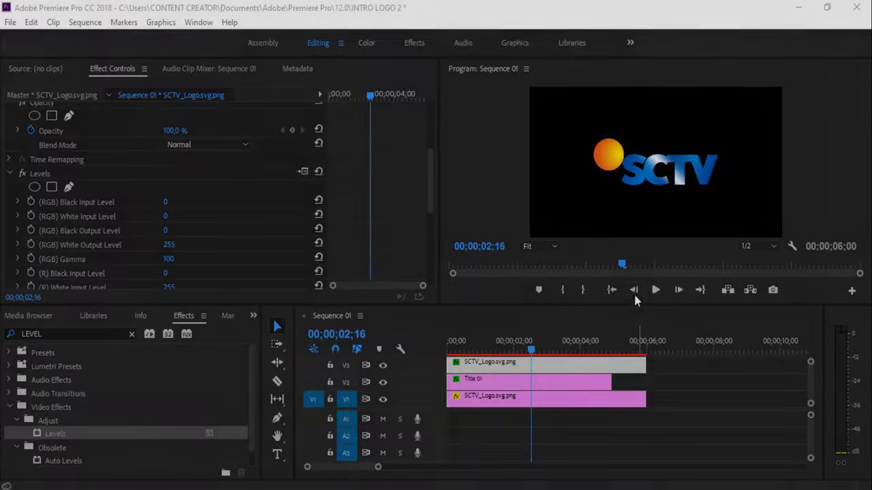
- Scrub through and play the finished SCTV logo intro to preview it
{"action": "left_click", "coordinate": [584, 274]}
{"action": "mouse_move", "coordinate": [584, 274]}
{"action": "left_mouse_down"}
{"action": "mouse_move", "coordinate": [627, 277]}
{"action": "mouse_move", "coordinate": [605, 297]}
{"action": "mouse_move", "coordinate": [412, 333]}
{"action": "left_mouse_up"}
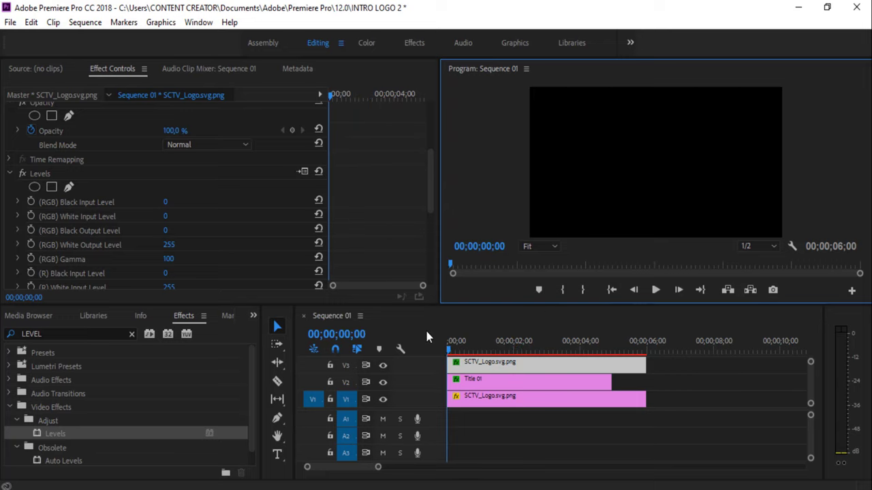
{"action": "key", "text": "space"}
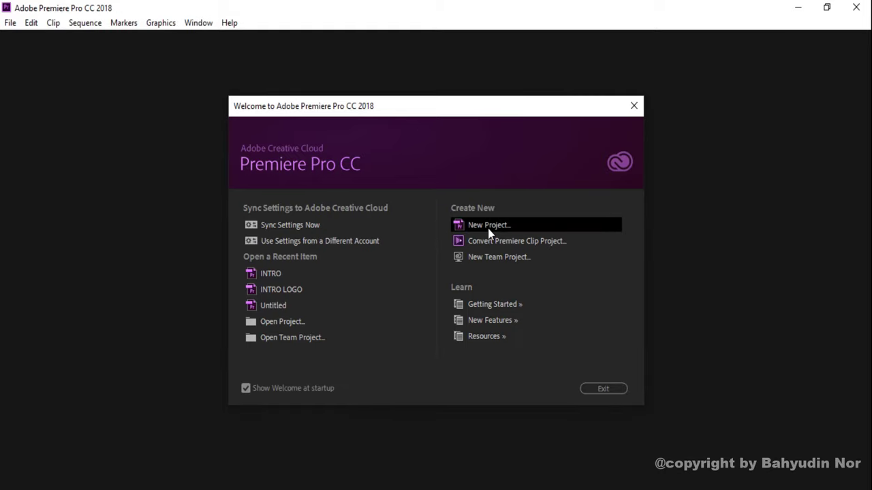
- Create a new project named INTRO LOGO 2, keeping HDV as the capture format
{"action": "left_click", "coordinate": [466, 231]}
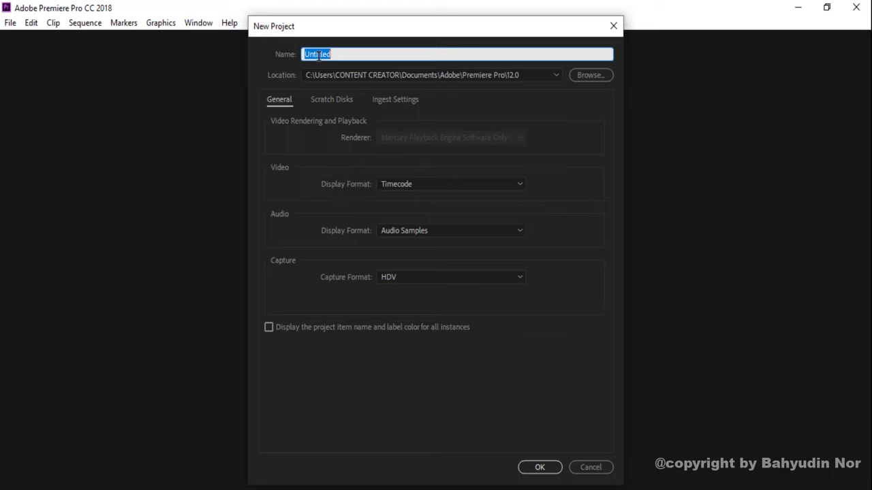
{"action": "key", "text": "BackSpace"}
{"action": "key", "text": "BackSpace"}
{"action": "key", "text": "BackSpace"}
{"action": "key", "text": "BackSpace"}
{"action": "type", "text": "INTRO LOGO 2"}
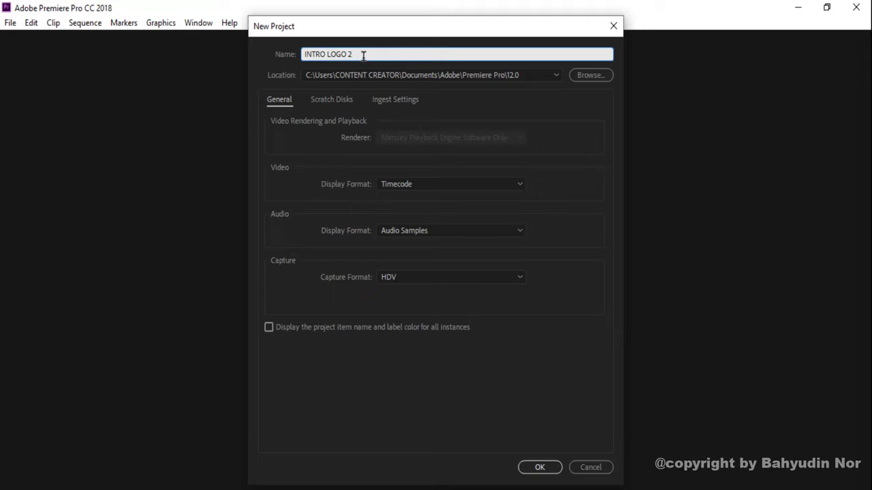
{"action": "left_click", "coordinate": [394, 279]}
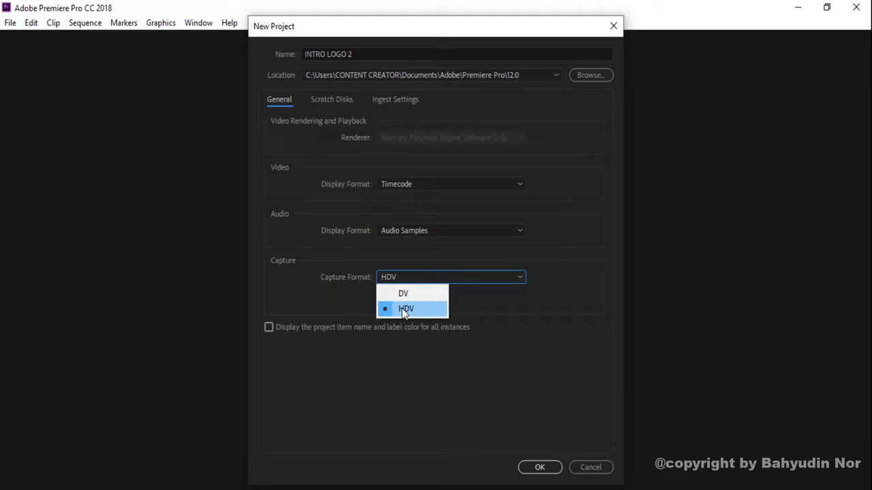
{"action": "left_click", "coordinate": [410, 309]}
{"action": "left_click", "coordinate": [539, 469]}
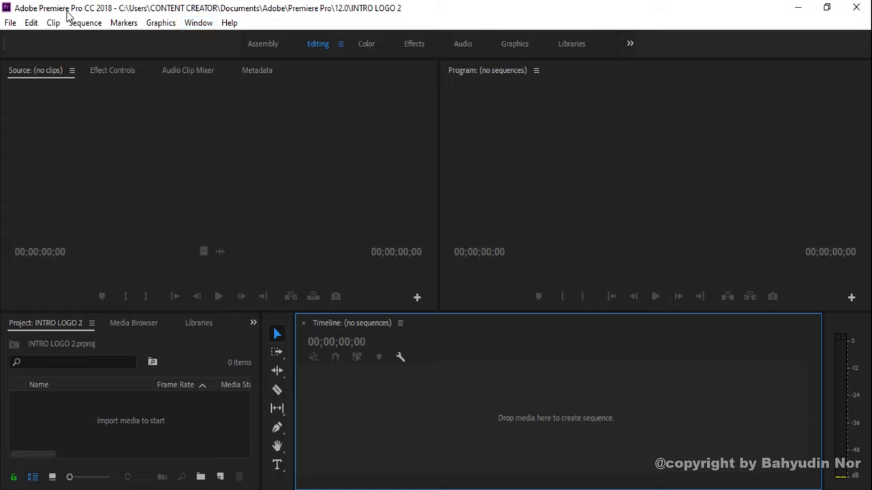
- Start a new sequence from File > New > Sequence and set Editing Mode to Custom
{"action": "left_click", "coordinate": [10, 23]}
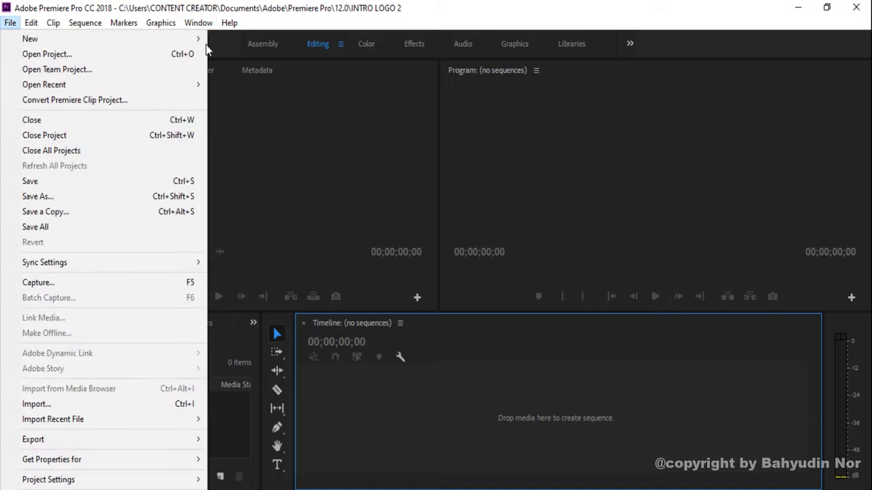
{"action": "mouse_move", "coordinate": [41, 39]}
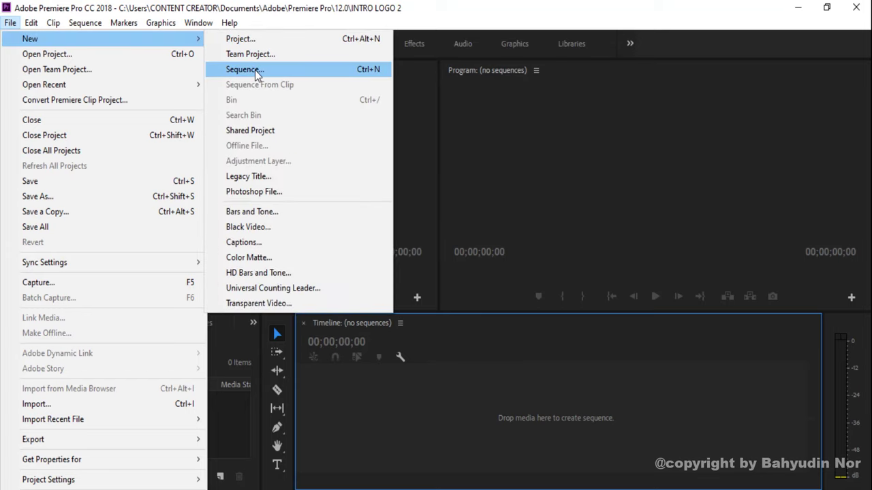
{"action": "left_click", "coordinate": [255, 71]}
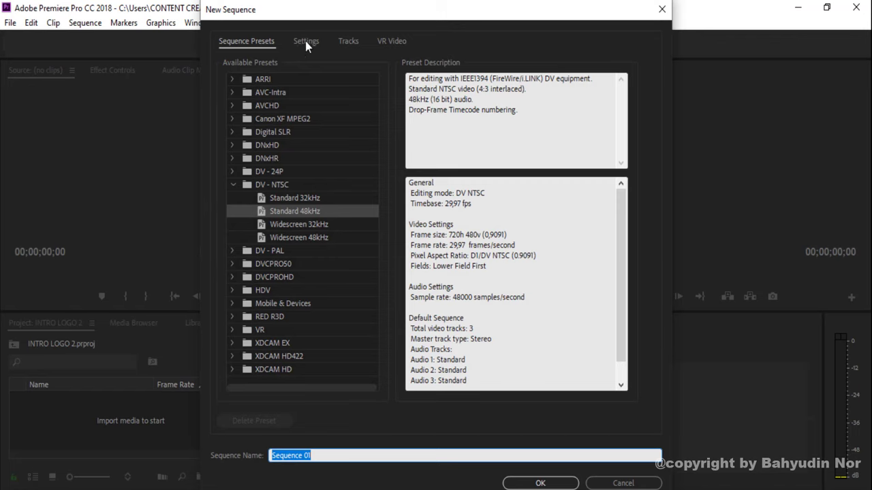
{"action": "left_click", "coordinate": [306, 43]}
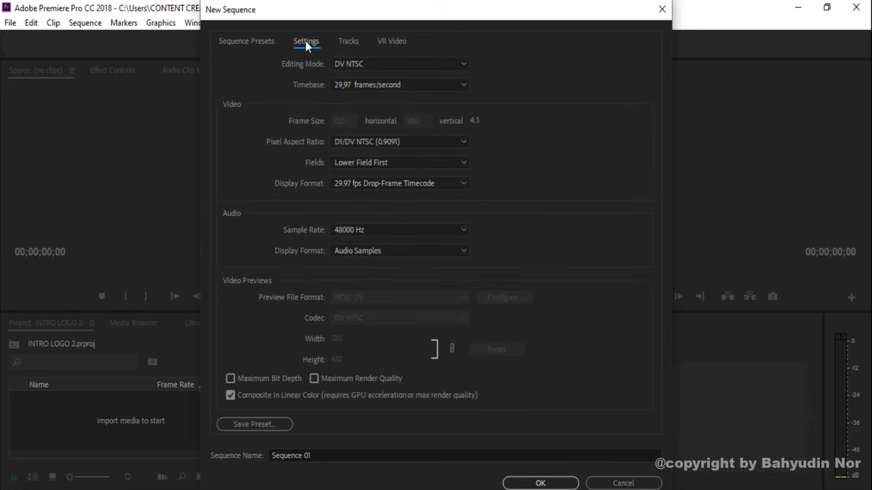
{"action": "left_click", "coordinate": [371, 67]}
{"action": "left_click", "coordinate": [547, 24]}
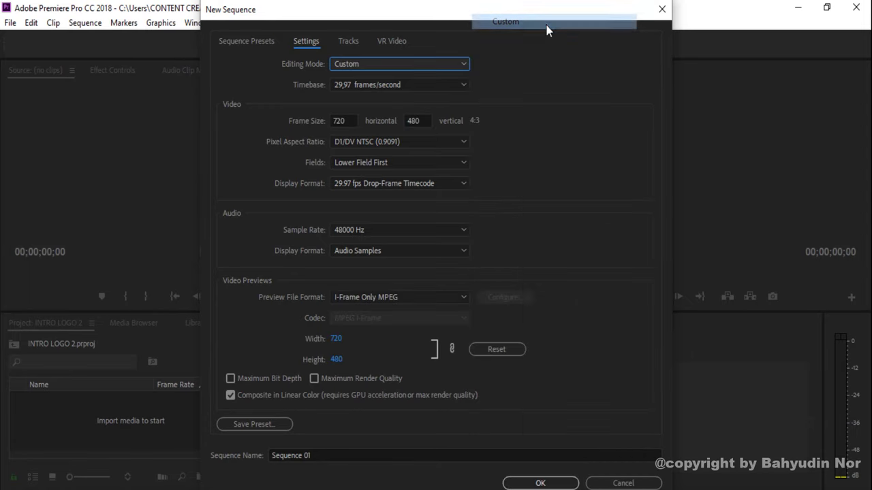
- Set the frame size to 1920×1080 with Square Pixels (1.0) and create the sequence
{"action": "double_click", "coordinate": [334, 123]}
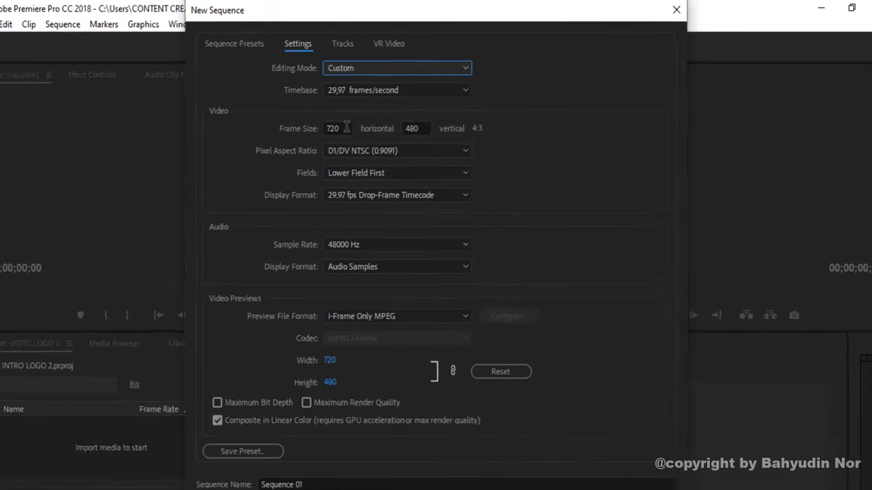
{"action": "type", "text": "1"}
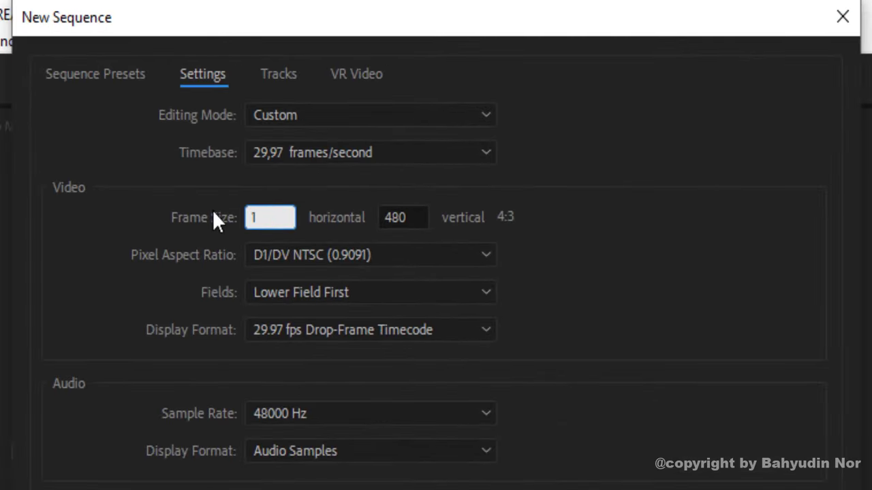
{"action": "type", "text": "9"}
{"action": "type", "text": "20"}
{"action": "key", "text": "Tab"}
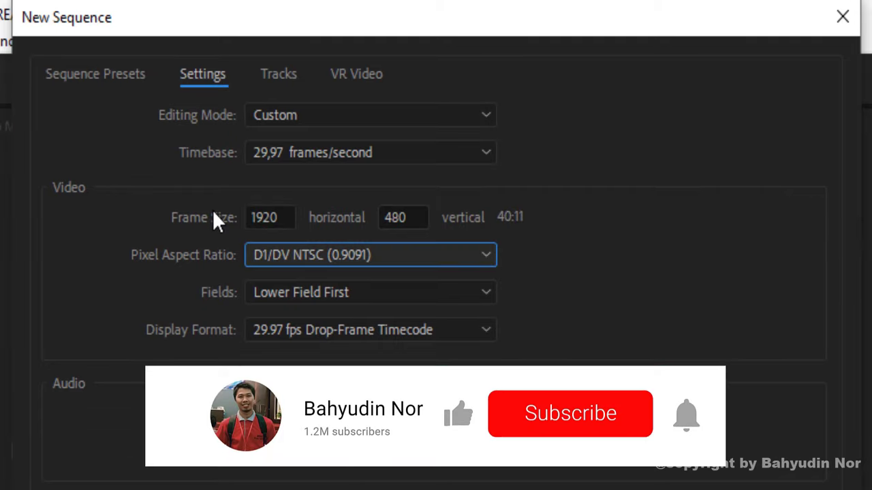
{"action": "double_click", "coordinate": [400, 217]}
{"action": "type", "text": "10"}
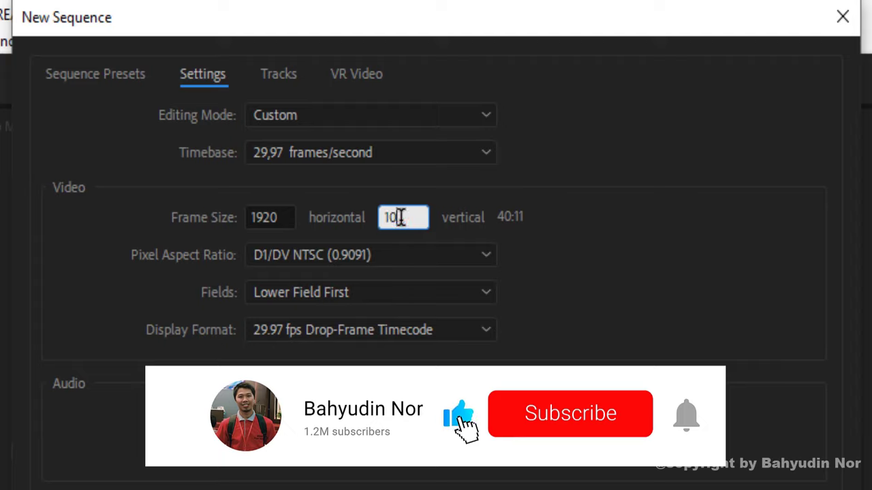
{"action": "type", "text": "8"}
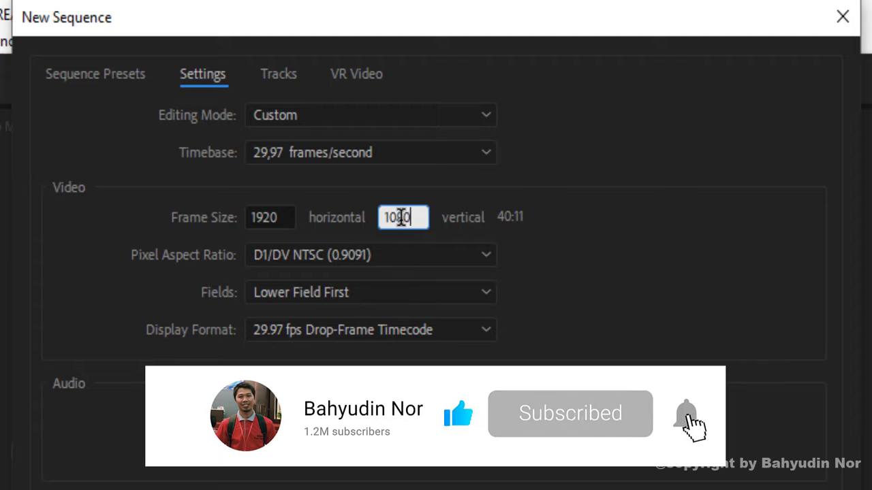
{"action": "type", "text": "0"}
{"action": "left_click", "coordinate": [640, 266]}
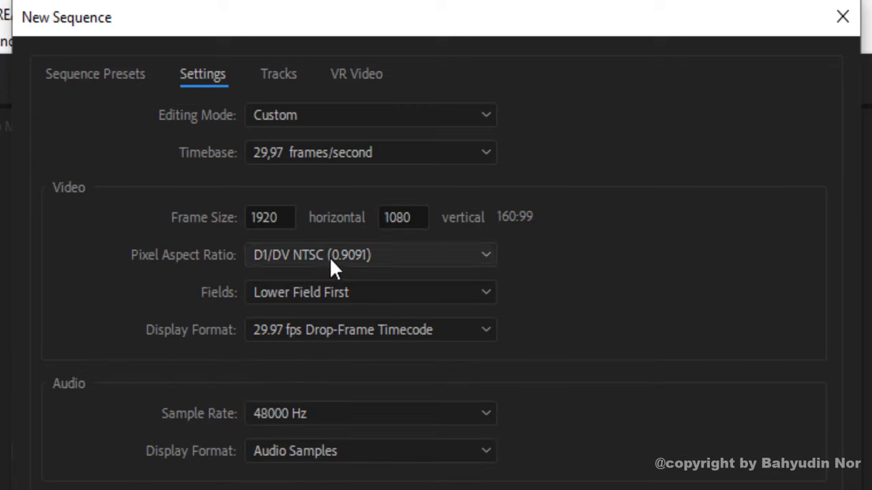
{"action": "left_click", "coordinate": [331, 259]}
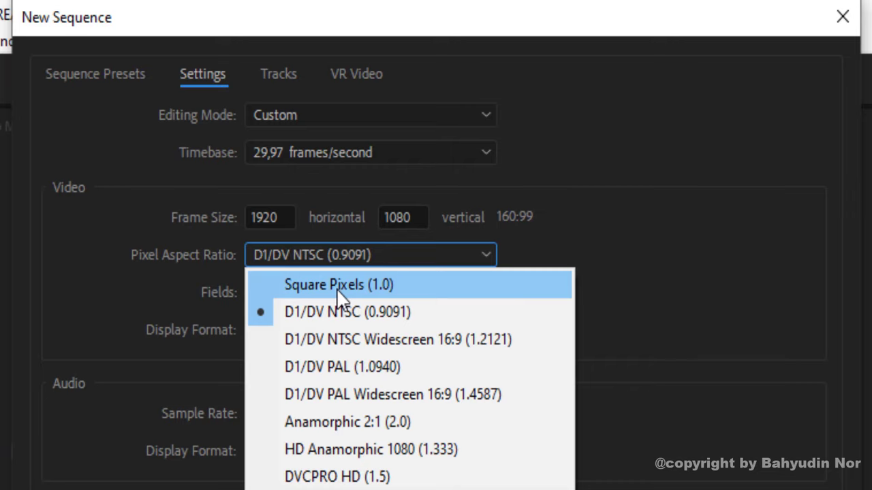
{"action": "left_click", "coordinate": [339, 286]}
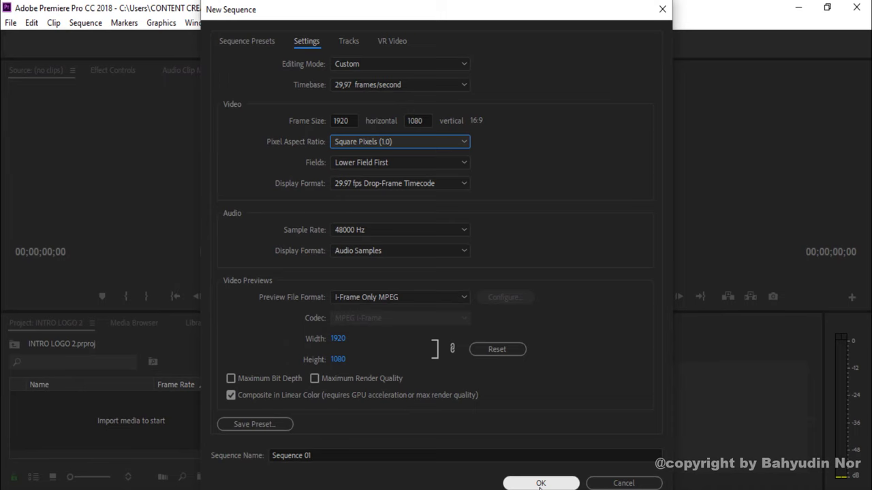
{"action": "left_click", "coordinate": [540, 484]}
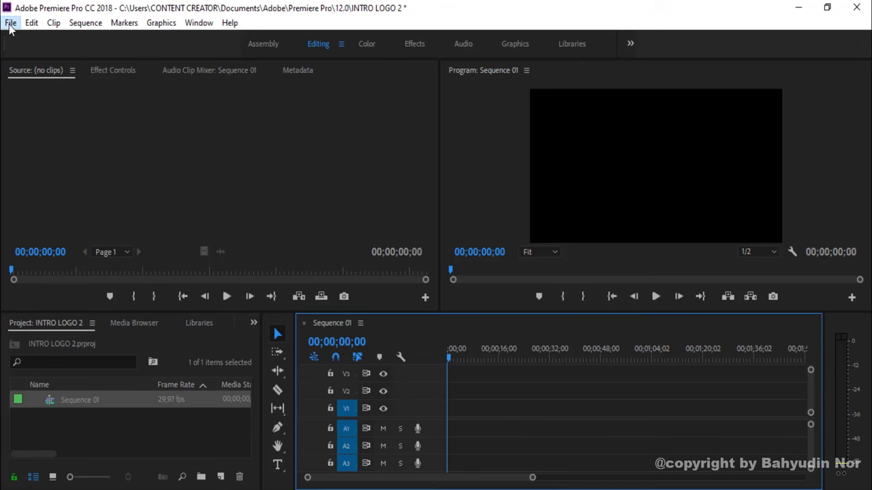
- Import SCTV_Logo.svg from the Music folder via File > Import
{"action": "left_click", "coordinate": [10, 25]}
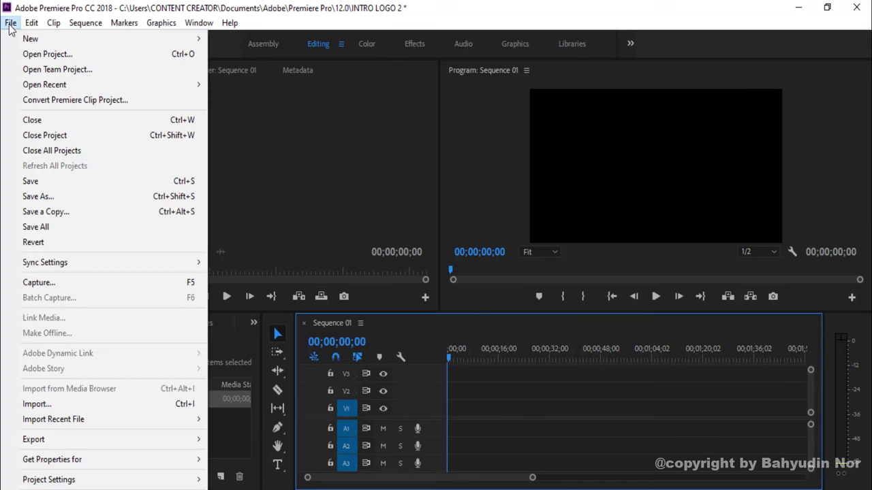
{"action": "left_click", "coordinate": [76, 409]}
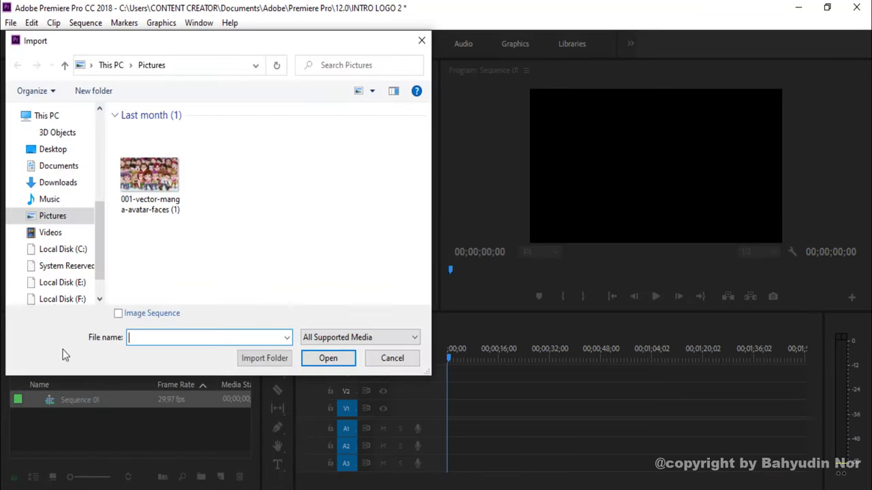
{"action": "left_click", "coordinate": [53, 200]}
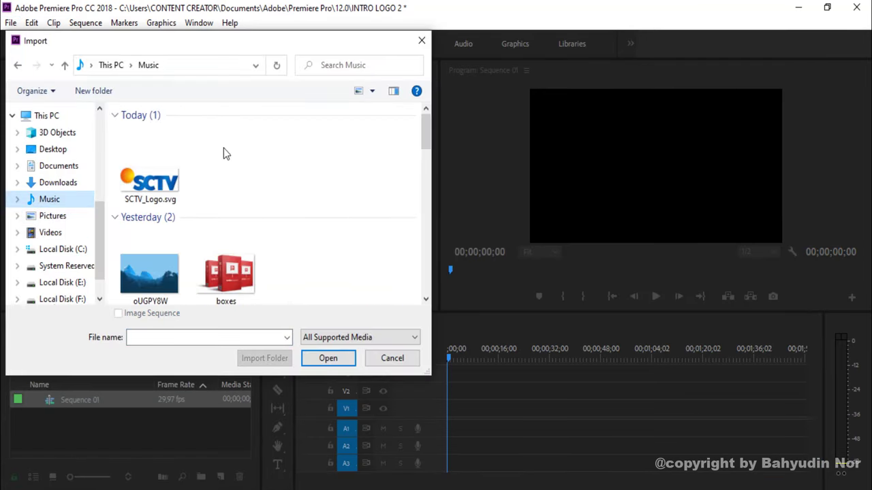
{"action": "left_click", "coordinate": [147, 178]}
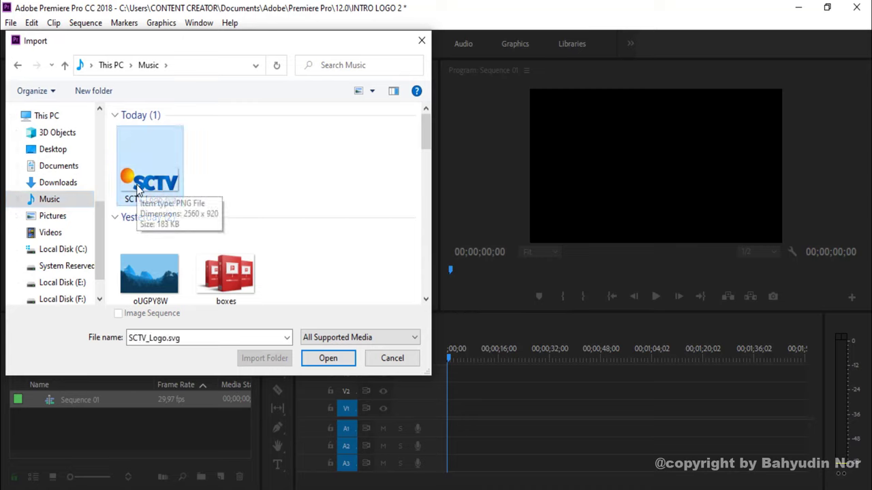
{"action": "left_click", "coordinate": [328, 359]}
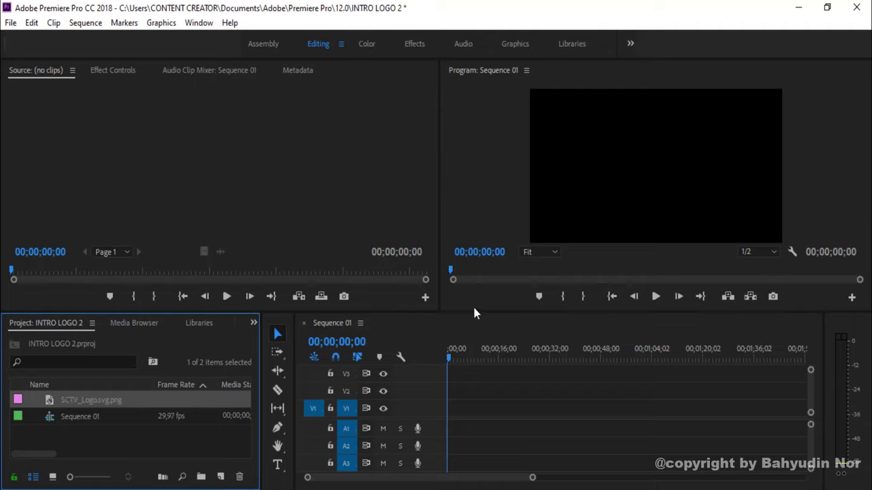
- Place the SCTV_Logo clip at the start of V1 and stretch it to 00;00;06;00
{"action": "mouse_move", "coordinate": [55, 404]}
{"action": "left_mouse_down"}
{"action": "mouse_move", "coordinate": [454, 407]}
{"action": "mouse_move", "coordinate": [448, 412]}
{"action": "mouse_move", "coordinate": [451, 404]}
{"action": "left_mouse_up"}
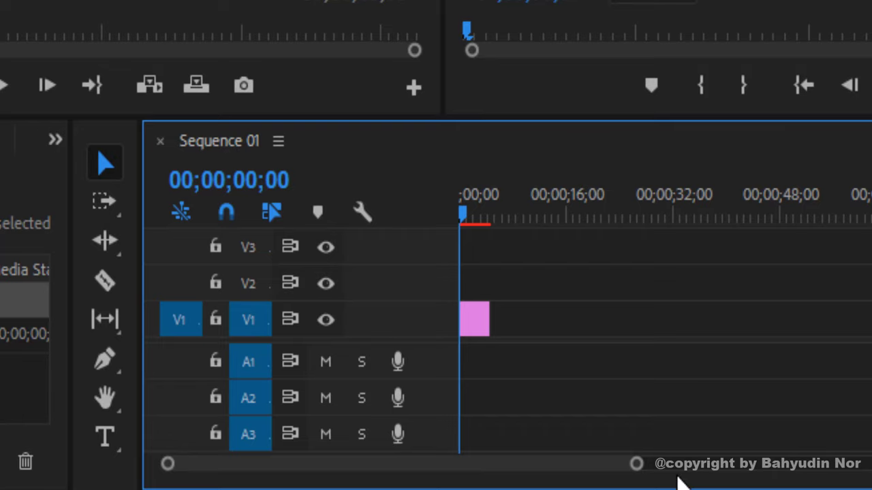
{"action": "mouse_move", "coordinate": [636, 463]}
{"action": "left_mouse_down"}
{"action": "mouse_move", "coordinate": [413, 439]}
{"action": "mouse_move", "coordinate": [463, 481]}
{"action": "left_mouse_up"}
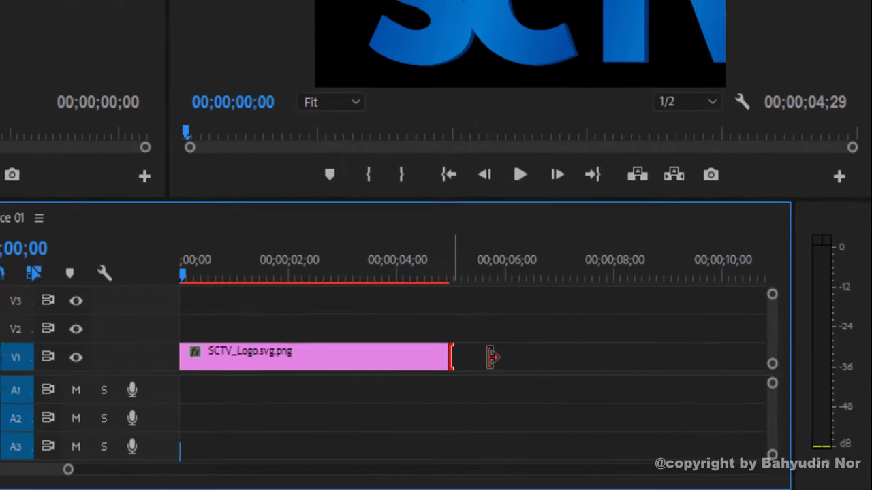
{"action": "left_click_drag", "start_coordinate": [619, 412], "coordinate": [654, 411]}
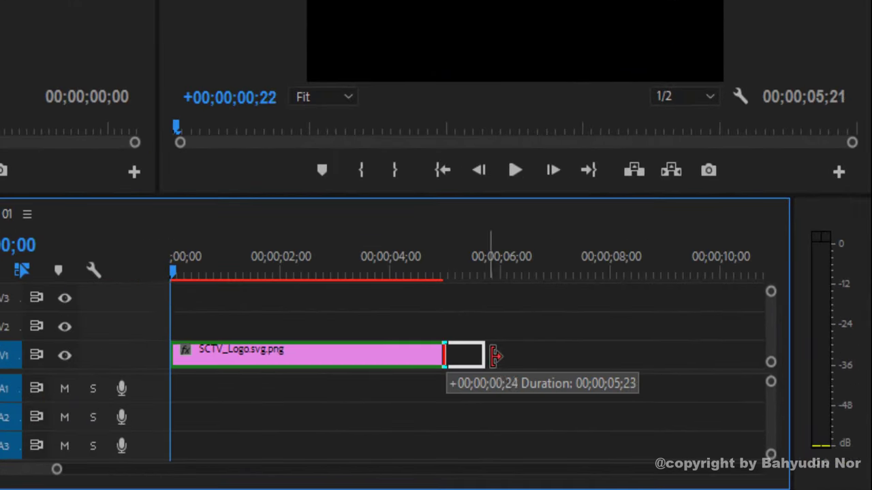
{"action": "left_click_drag", "start_coordinate": [512, 358], "coordinate": [504, 363]}
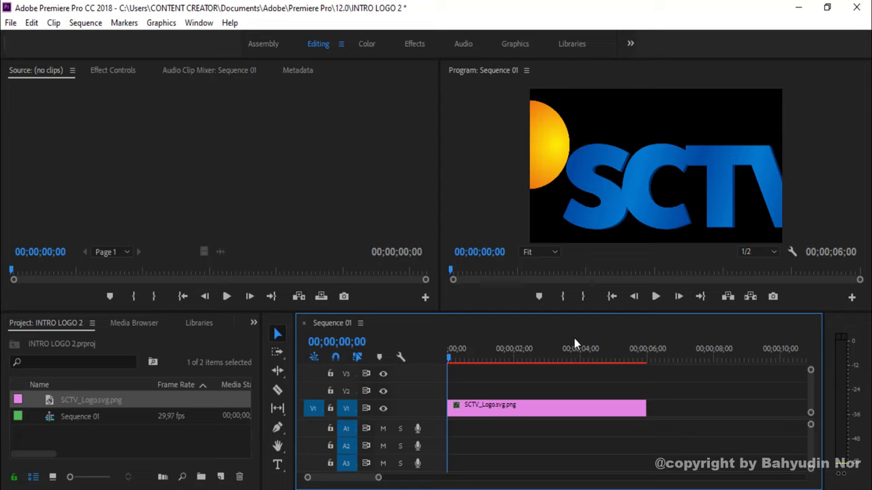
- Select the logo clip, shrink its Scale in Effect Controls, and return the playhead to the start
{"action": "left_click", "coordinate": [472, 402]}
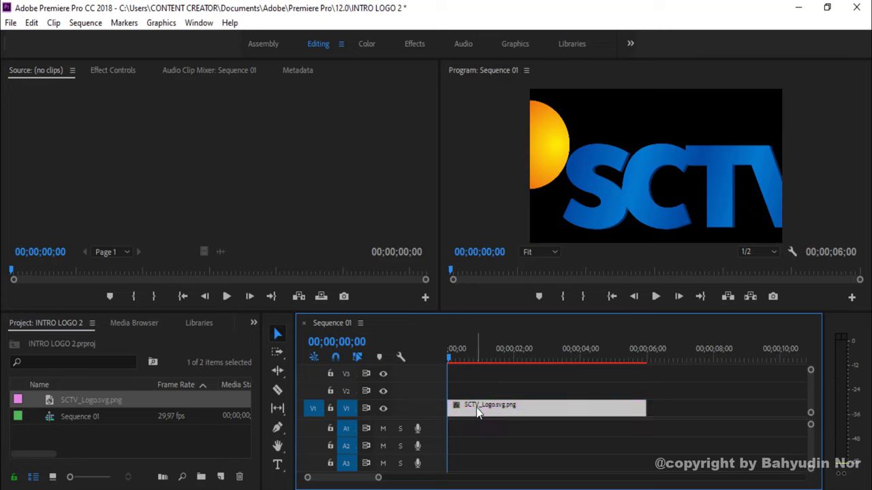
{"action": "left_click", "coordinate": [114, 71]}
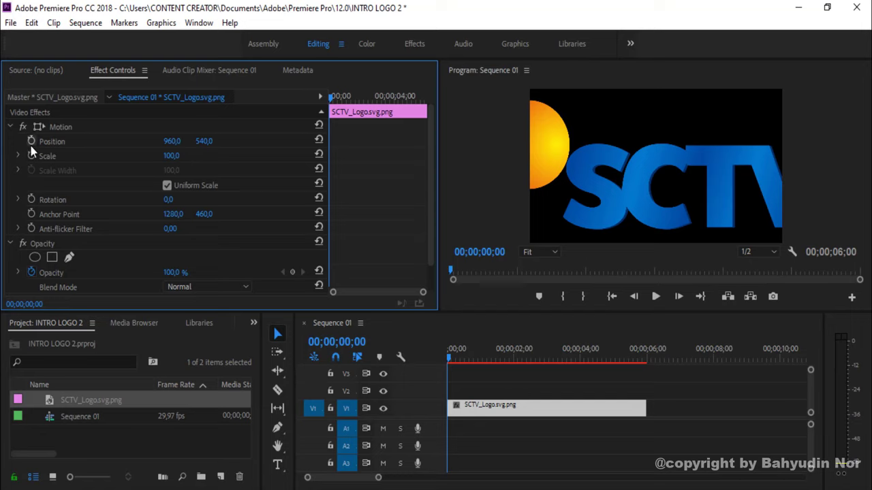
{"action": "left_click_drag", "start_coordinate": [170, 160], "coordinate": [129, 159]}
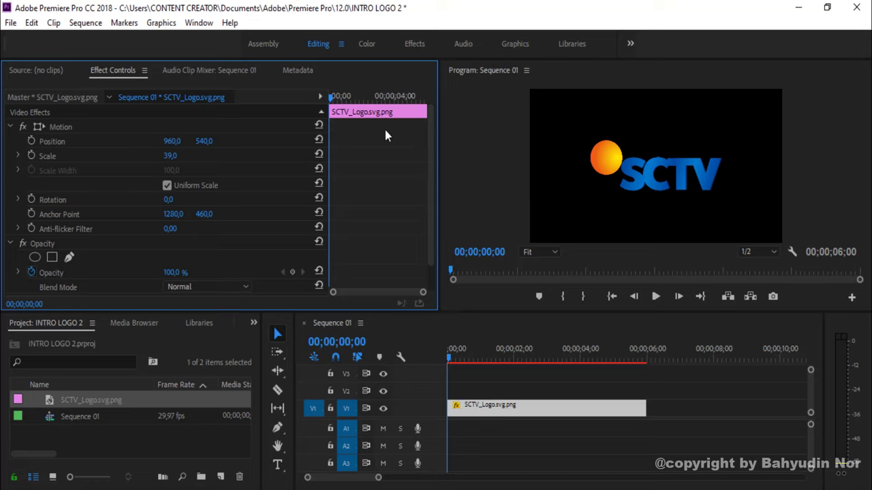
{"action": "mouse_move", "coordinate": [450, 361]}
{"action": "left_mouse_down"}
{"action": "mouse_move", "coordinate": [477, 361]}
{"action": "mouse_move", "coordinate": [440, 366]}
{"action": "left_mouse_up"}
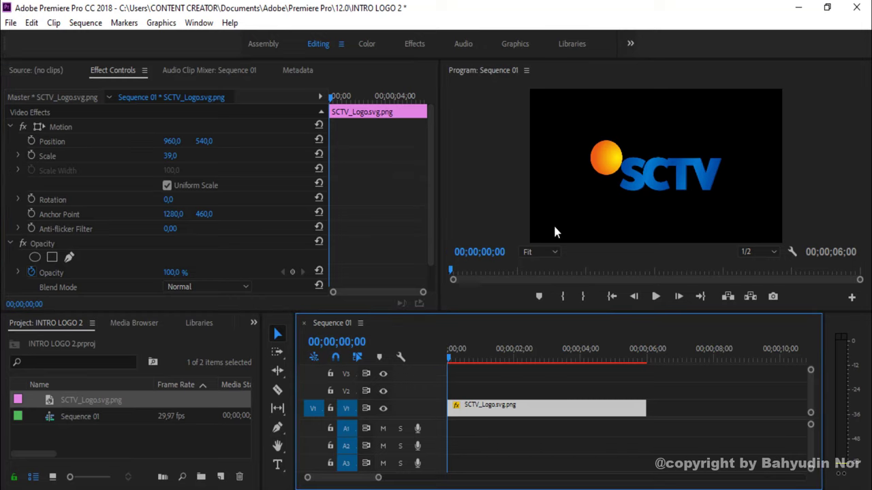
- Keyframe the logo's Scale at 0 on the first frame and 37 at frame 24
{"action": "left_click", "coordinate": [31, 156]}
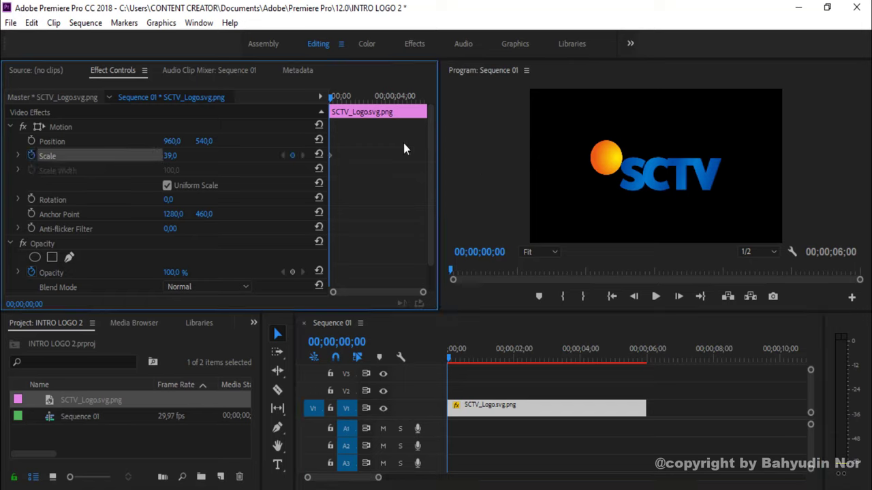
{"action": "type", "text": "0"}
{"action": "key", "text": "Return"}
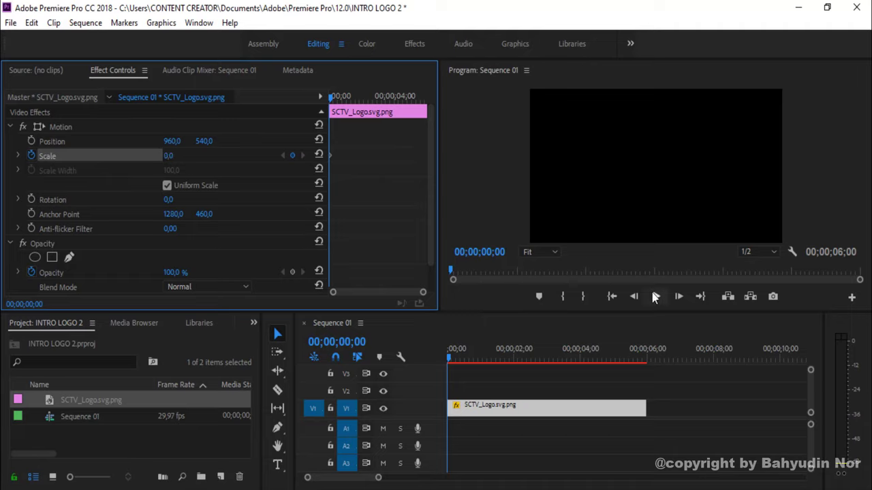
{"action": "left_click", "coordinate": [655, 298]}
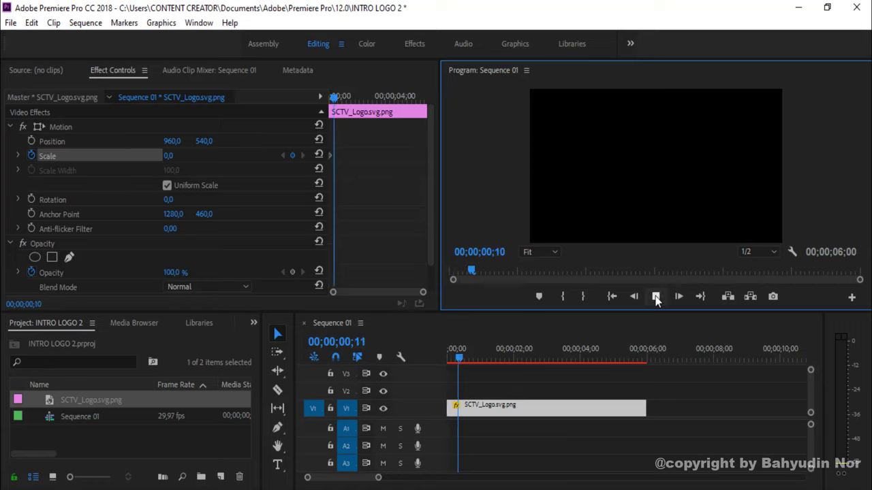
{"action": "left_click", "coordinate": [294, 155]}
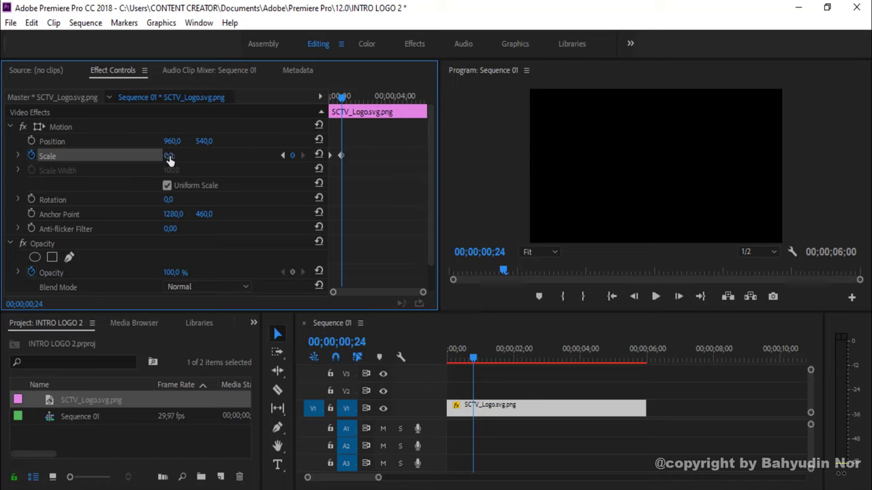
{"action": "left_click_drag", "start_coordinate": [169, 158], "coordinate": [195, 158]}
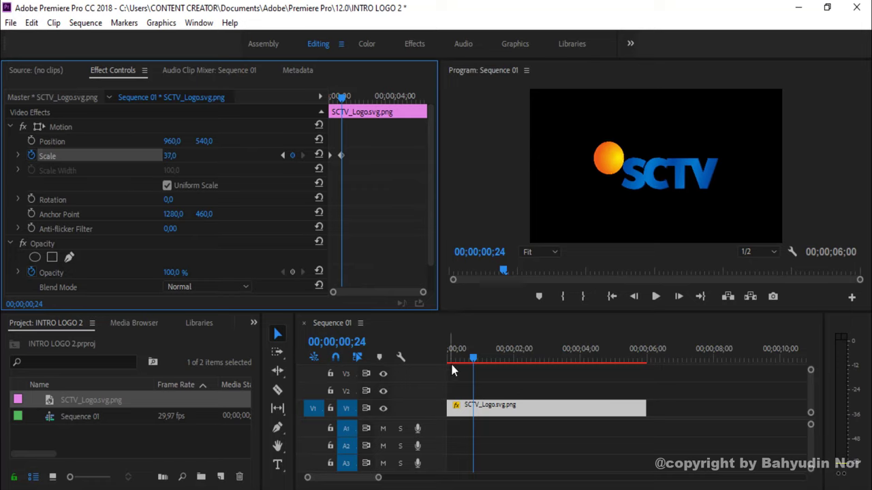
- Preview the logo scaling in and scrub back to frame 22
{"action": "left_click_drag", "start_coordinate": [475, 364], "coordinate": [405, 359]}
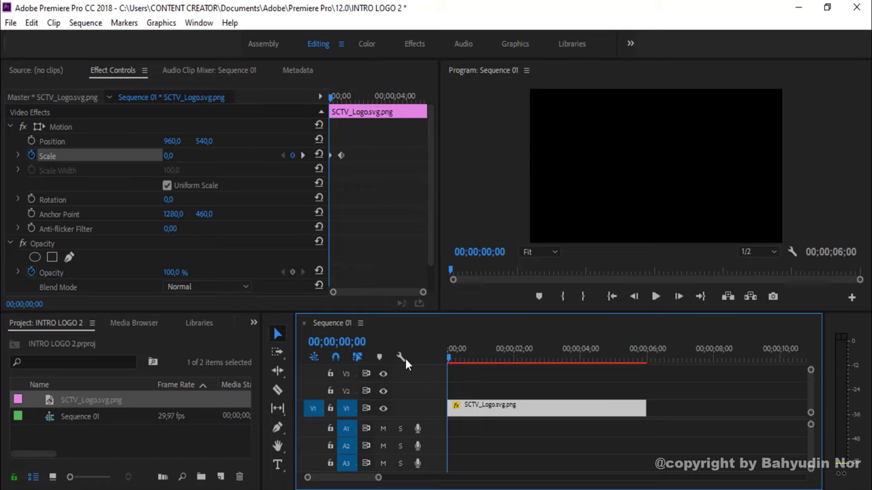
{"action": "left_click", "coordinate": [657, 297]}
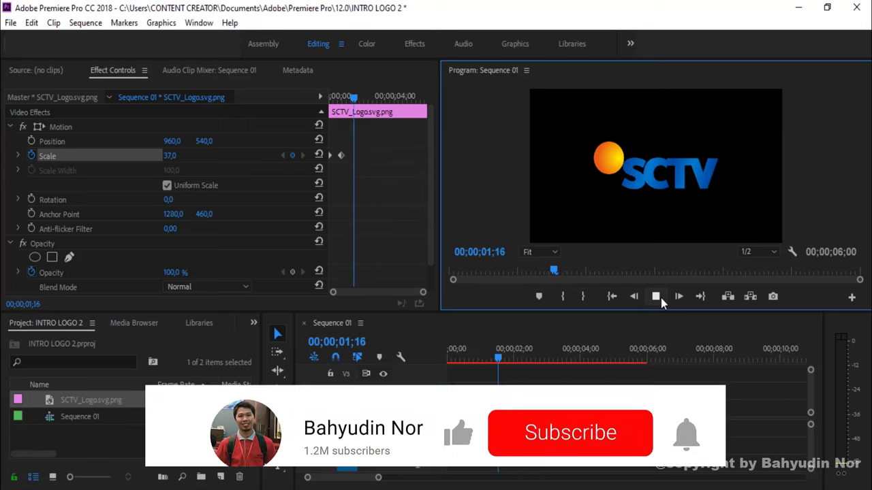
{"action": "left_click", "coordinate": [656, 298]}
{"action": "left_click_drag", "start_coordinate": [514, 359], "coordinate": [497, 359]}
{"action": "left_click", "coordinate": [527, 371]}
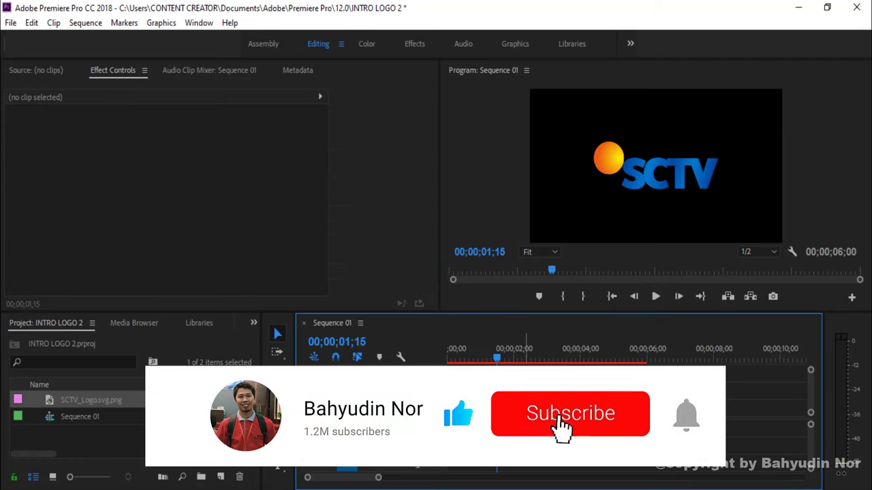
{"action": "left_click", "coordinate": [508, 381]}
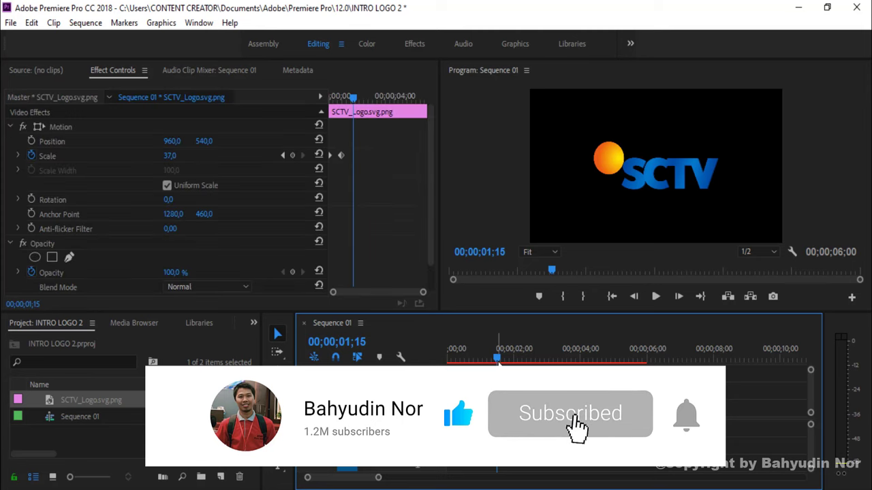
{"action": "left_click_drag", "start_coordinate": [497, 359], "coordinate": [471, 359]}
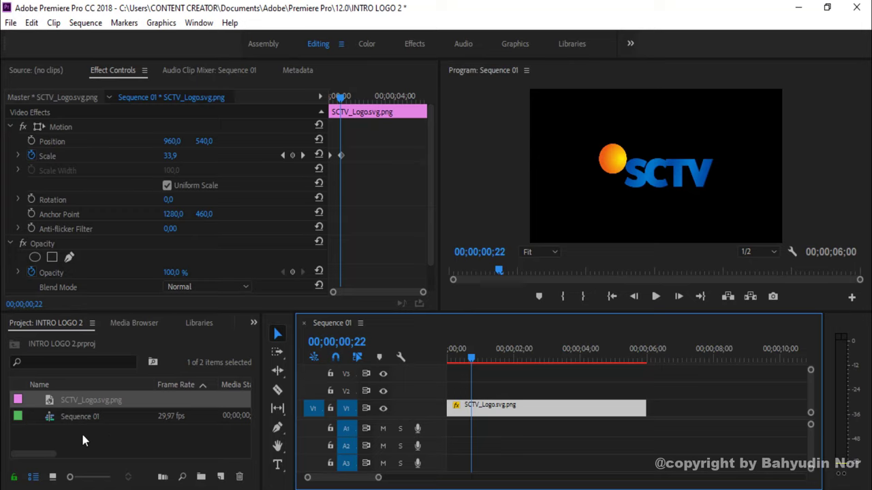
- Start a 1920×1080 legacy title, Title 01, from File > New > Legacy Title
{"action": "right_click", "coordinate": [105, 440]}
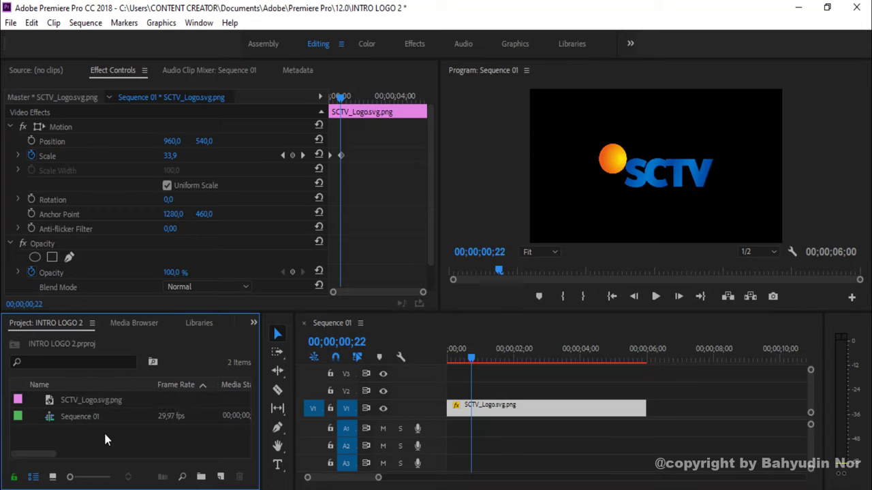
{"action": "mouse_move", "coordinate": [195, 365]}
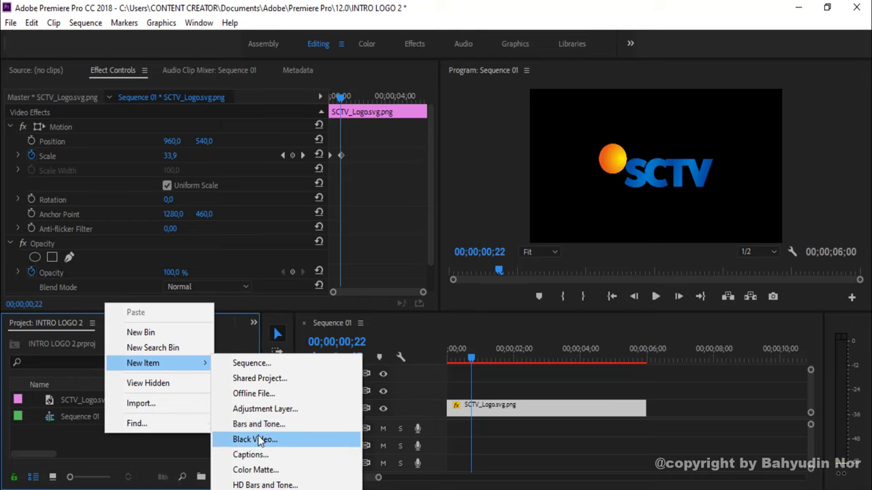
{"action": "left_click", "coordinate": [99, 437]}
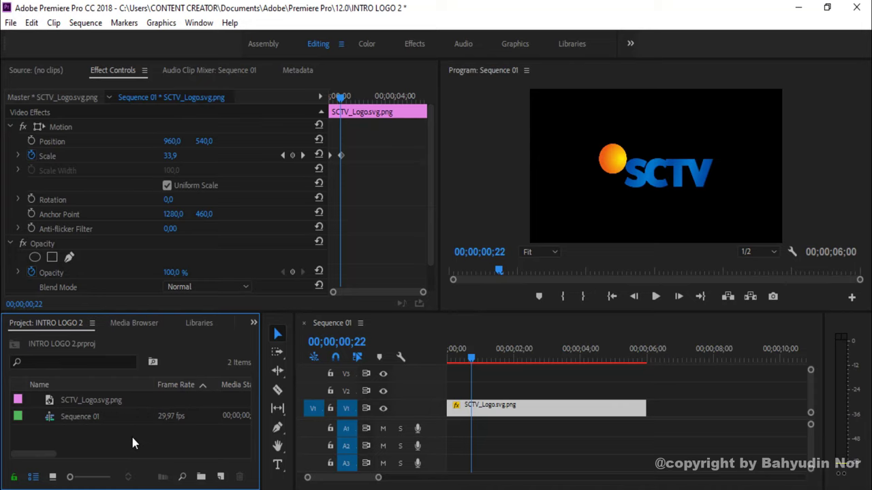
{"action": "left_click", "coordinate": [11, 22]}
{"action": "key", "text": "Right"}
{"action": "key", "text": "Right"}
{"action": "key", "text": "Right"}
{"action": "left_click", "coordinate": [11, 25]}
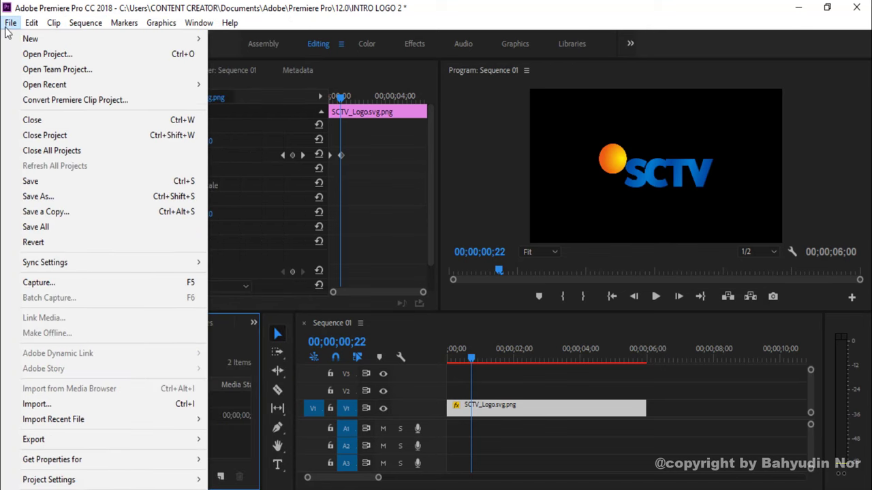
{"action": "mouse_move", "coordinate": [175, 44]}
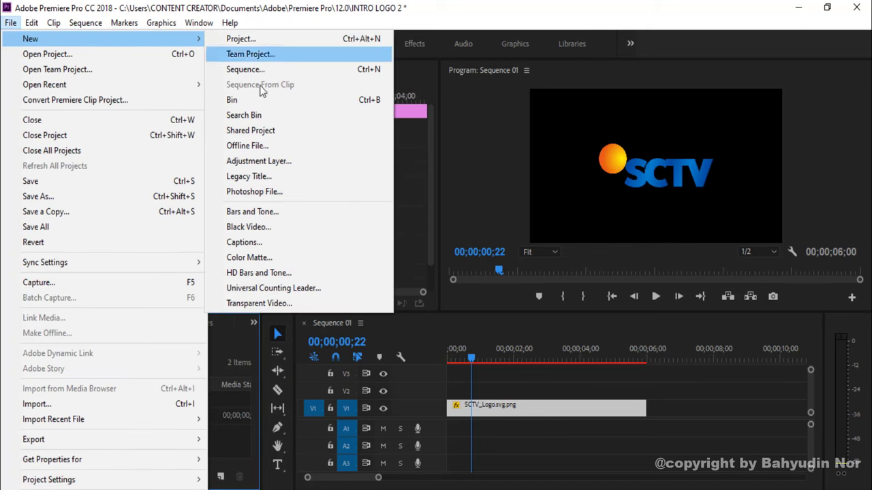
{"action": "left_click", "coordinate": [266, 178]}
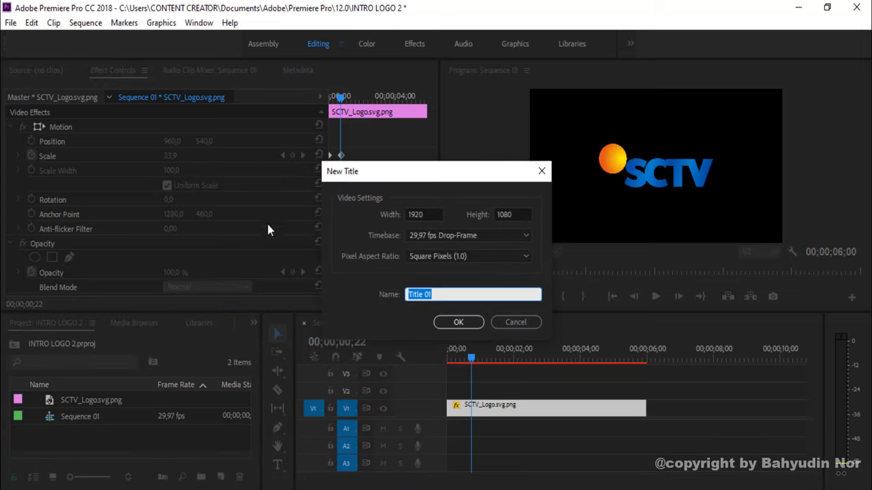
{"action": "left_click", "coordinate": [456, 325]}
- In the Legacy Titler, draw a white rectangle over the SCTV logo with the Rectangle Tool
{"action": "left_click", "coordinate": [455, 323]}
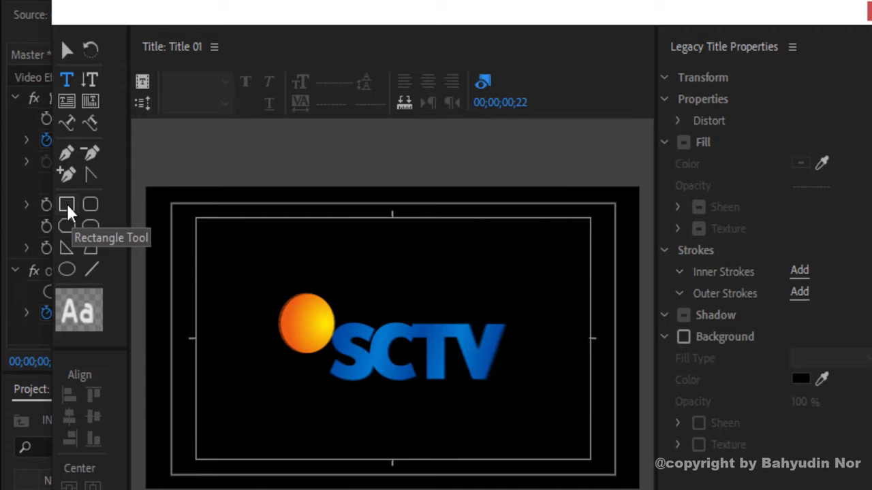
{"action": "left_click", "coordinate": [67, 209]}
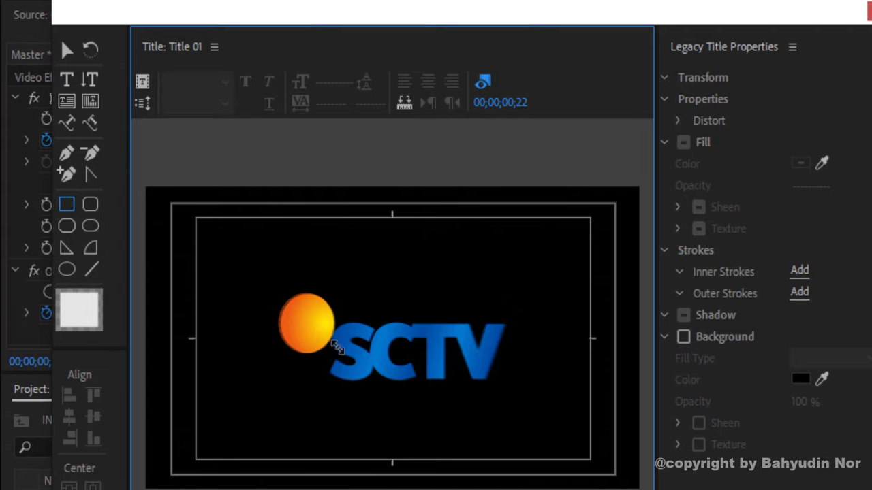
{"action": "left_click_drag", "start_coordinate": [256, 280], "coordinate": [538, 410]}
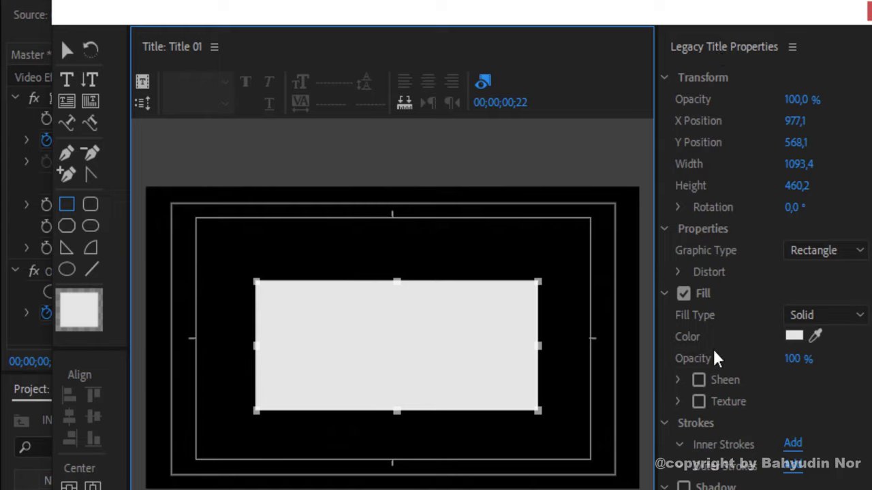
- Enable Sheen on the rectangle's fill and set the sheen size to 100
{"action": "scroll", "coordinate": [695, 429], "scroll_direction": "down", "scroll_amount": 1}
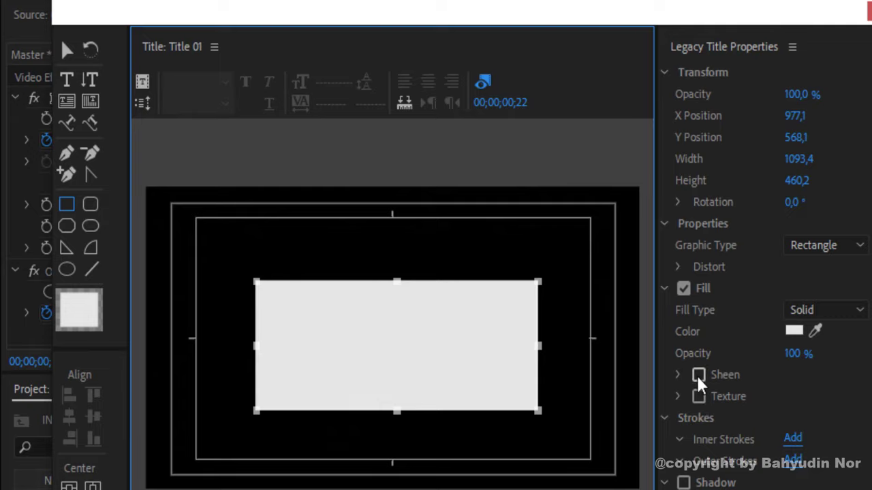
{"action": "left_click", "coordinate": [698, 380]}
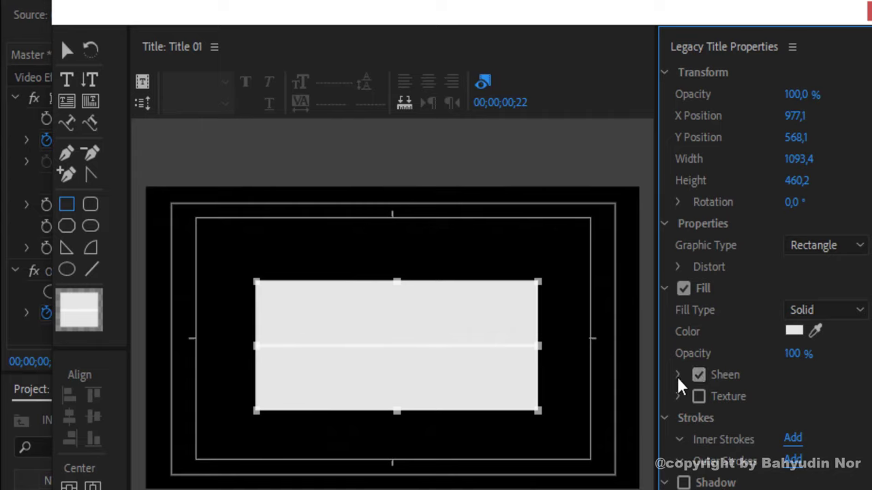
{"action": "left_click", "coordinate": [678, 378]}
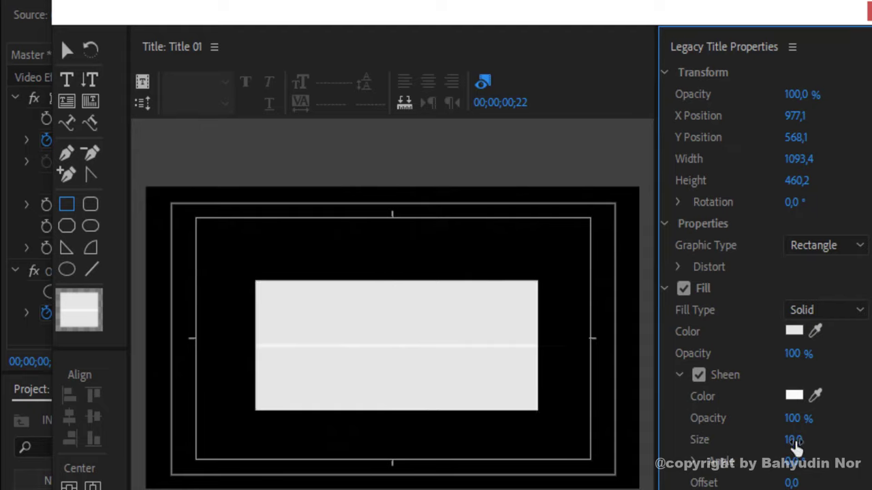
{"action": "left_click", "coordinate": [794, 440]}
{"action": "type", "text": "1"}
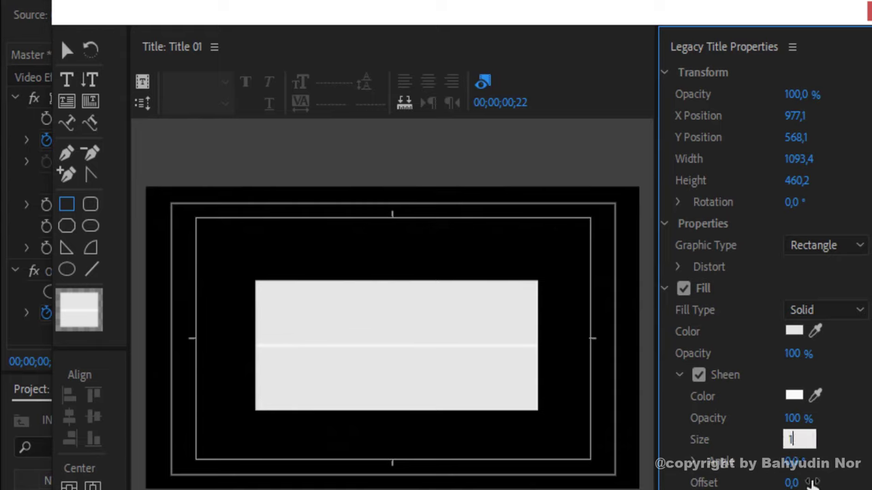
{"action": "key", "text": "Return"}
{"action": "left_click", "coordinate": [457, 381]}
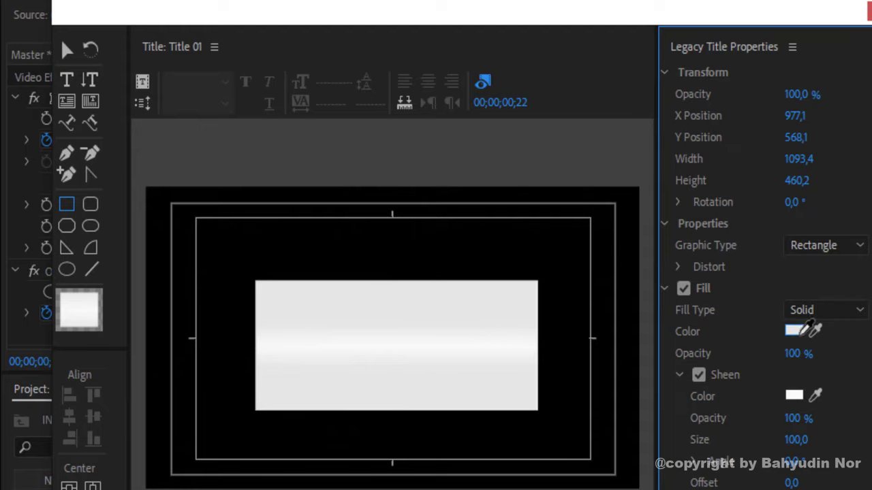
- Change the rectangle's fill colour to black in the Color Picker
{"action": "left_click", "coordinate": [792, 332]}
{"action": "left_click_drag", "start_coordinate": [482, 430], "coordinate": [662, 312]}
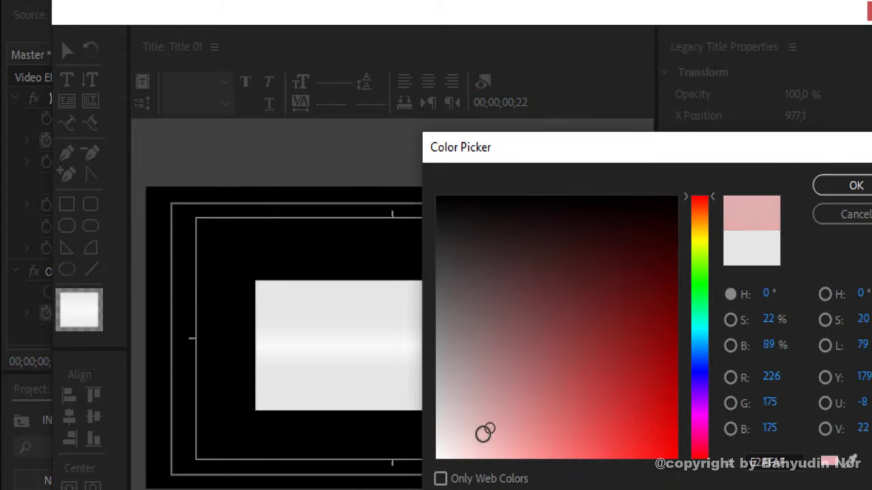
{"action": "left_click_drag", "start_coordinate": [644, 368], "coordinate": [681, 454]}
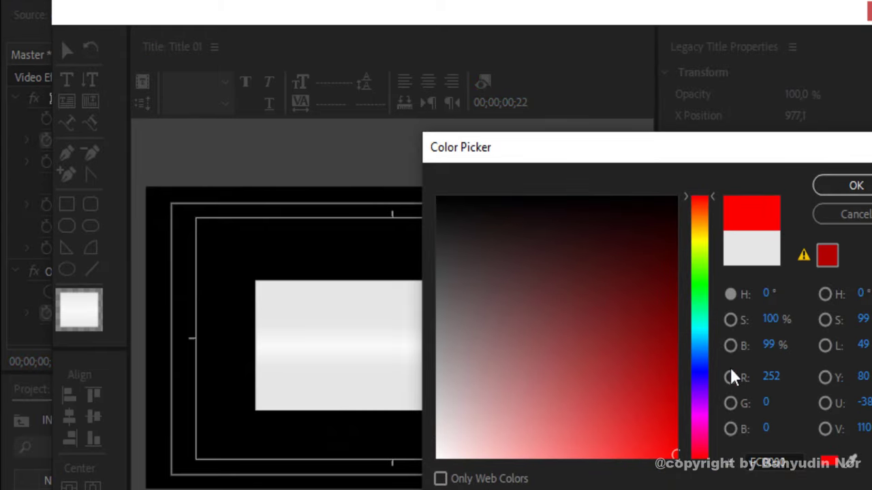
{"action": "left_click", "coordinate": [848, 188]}
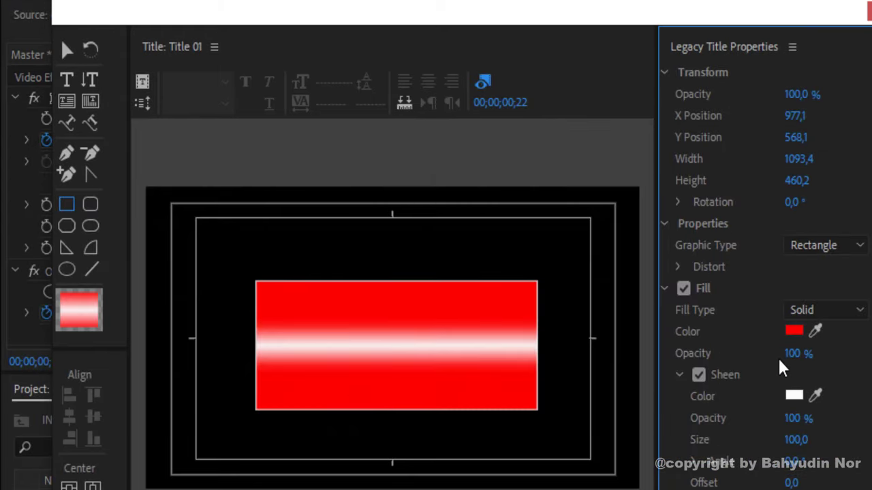
{"action": "left_click", "coordinate": [794, 332]}
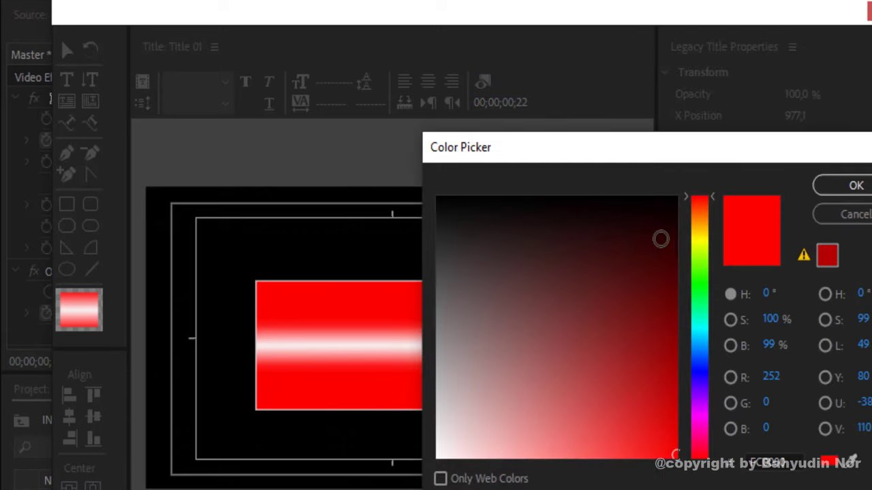
{"action": "left_click_drag", "start_coordinate": [659, 237], "coordinate": [681, 185]}
{"action": "left_click", "coordinate": [847, 189]}
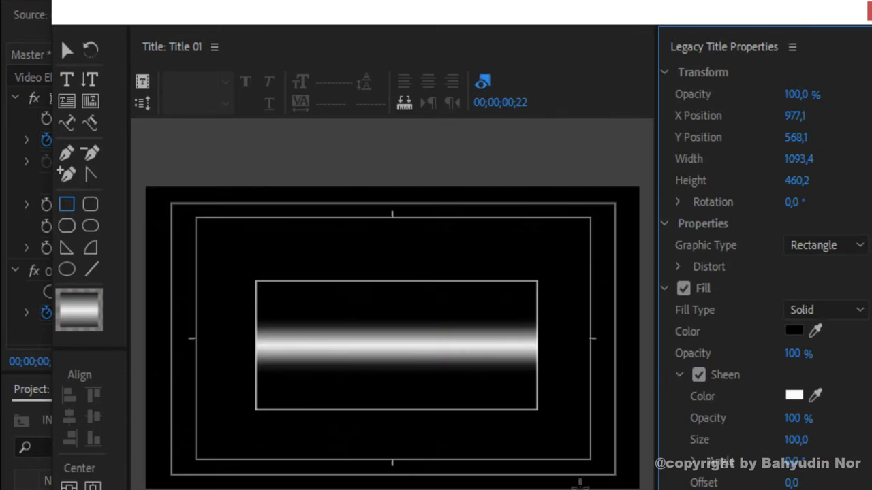
{"action": "left_click", "coordinate": [400, 344]}
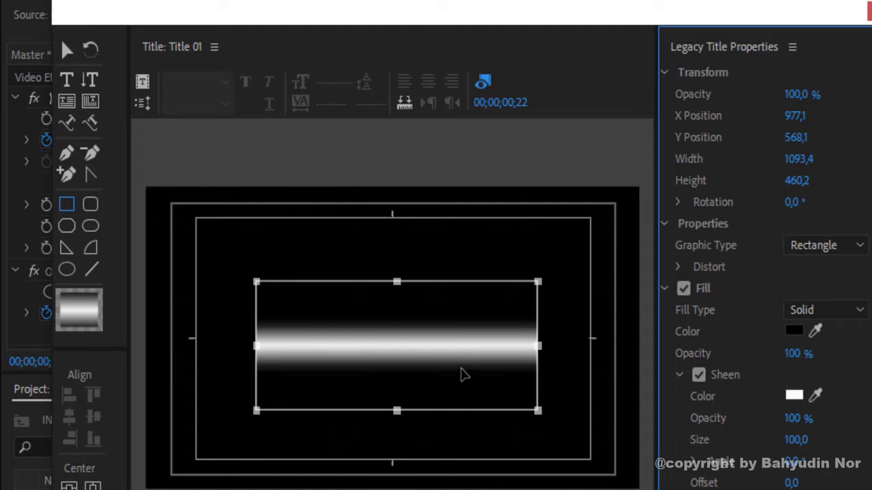
{"action": "left_click", "coordinate": [531, 425]}
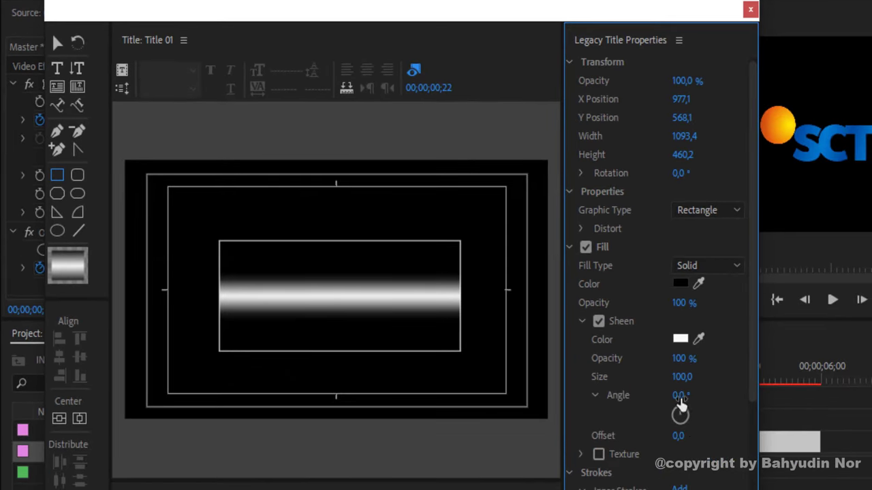
- Set the sheen angle to 45°
{"action": "left_click", "coordinate": [679, 395]}
{"action": "type", "text": "45"}
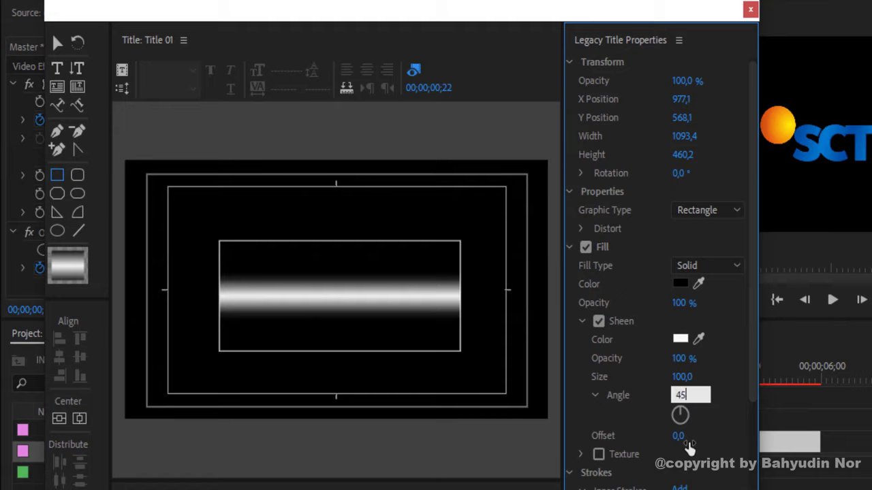
{"action": "key", "text": "Return"}
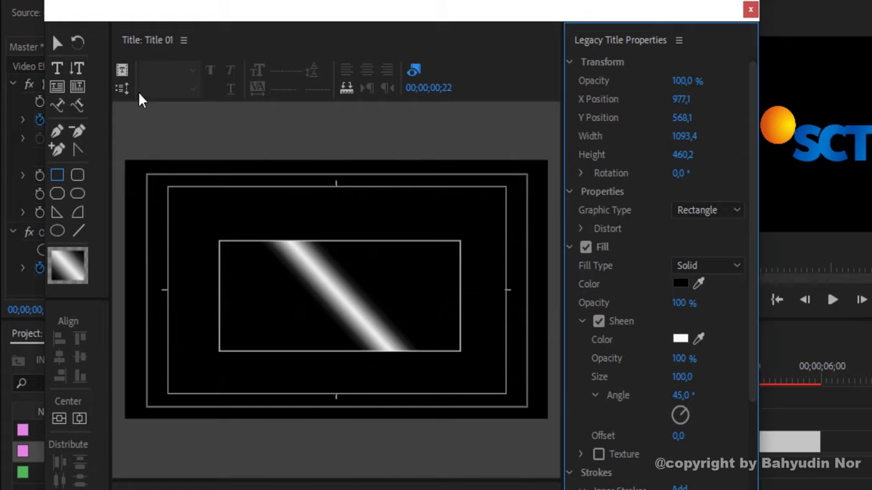
{"action": "left_click", "coordinate": [400, 303]}
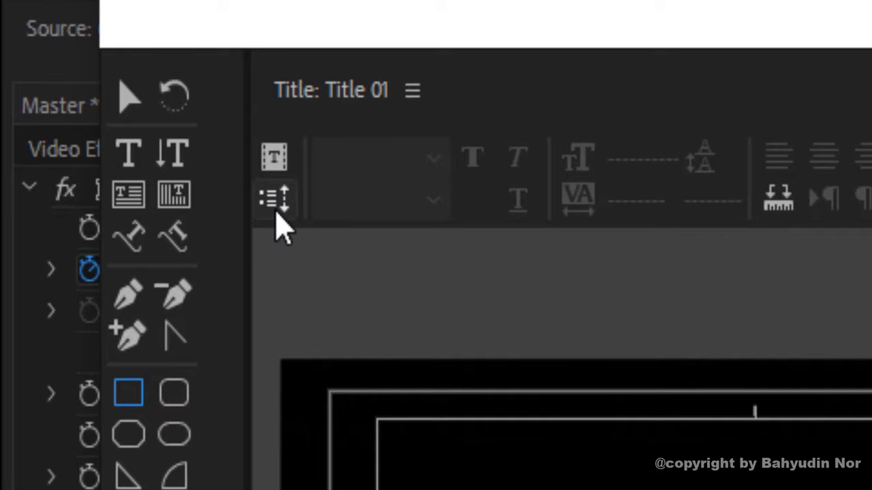
- In Roll/Crawl Options, choose Crawl Right with Start Off Screen and End Off Screen checked
{"action": "left_click", "coordinate": [275, 203]}
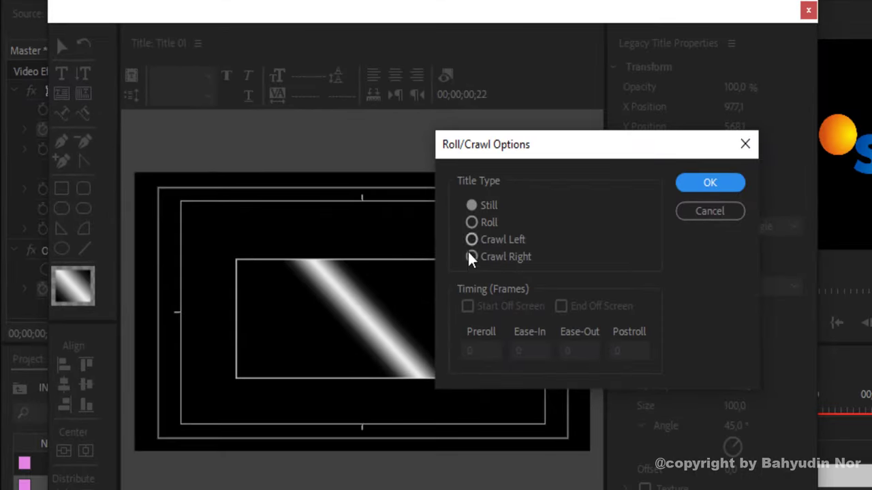
{"action": "left_click", "coordinate": [471, 257]}
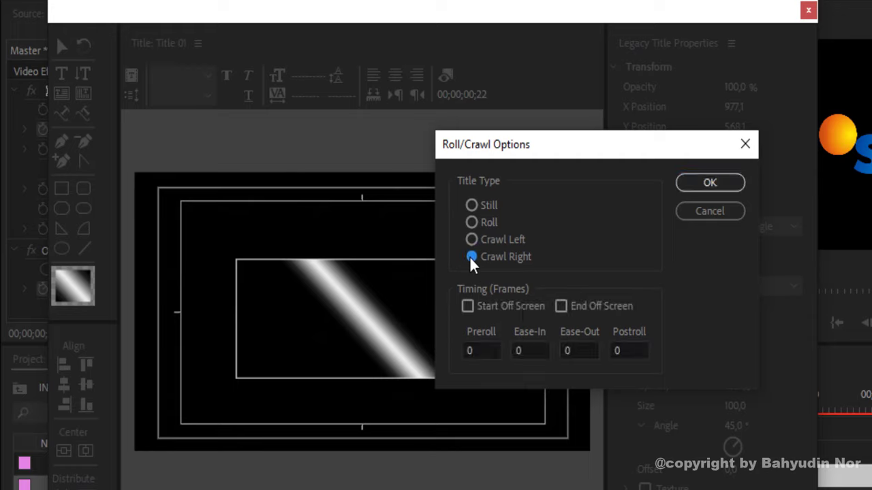
{"action": "left_click", "coordinate": [467, 307]}
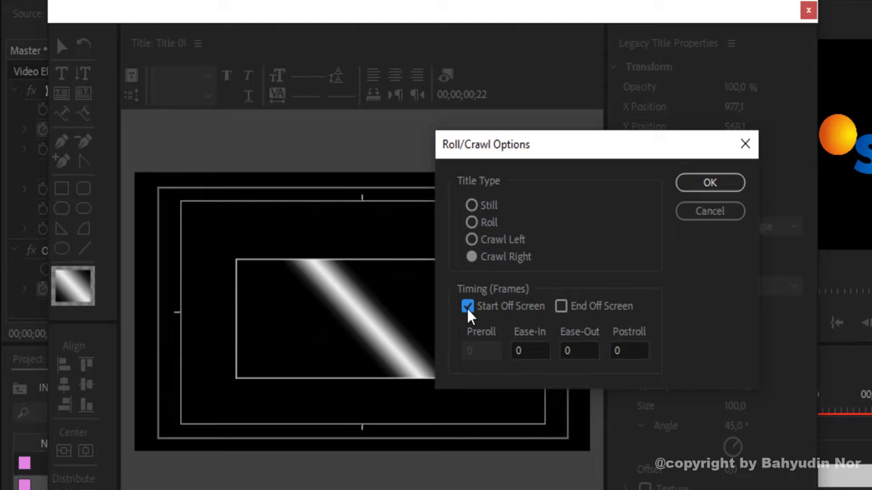
{"action": "left_click", "coordinate": [561, 307]}
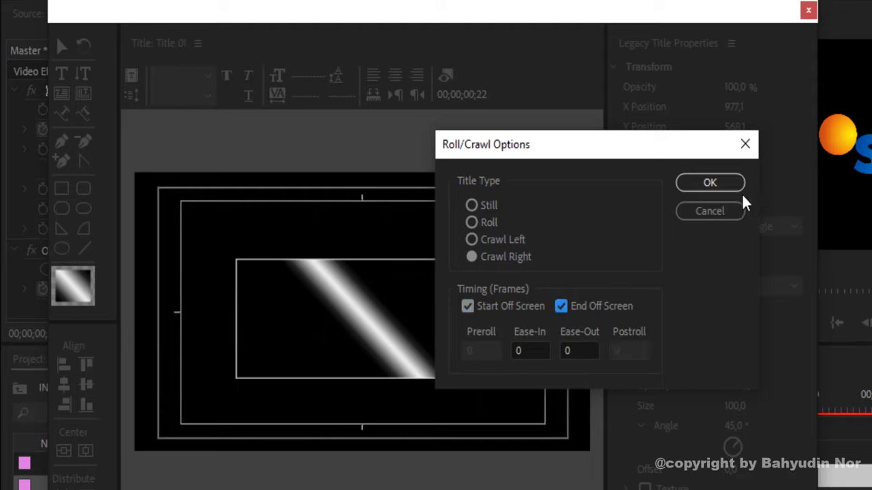
{"action": "left_click", "coordinate": [710, 183]}
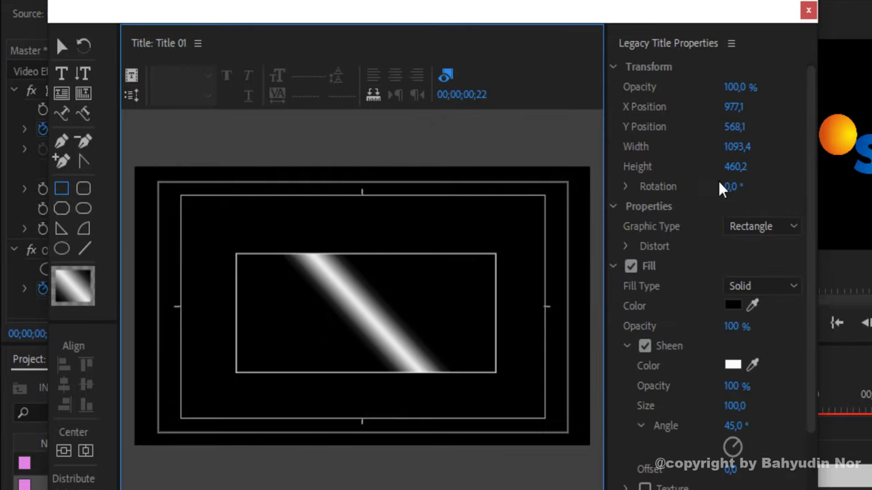
- Close the Legacy Title window so Title 01 appears in the Project panel
{"action": "left_click", "coordinate": [808, 9]}
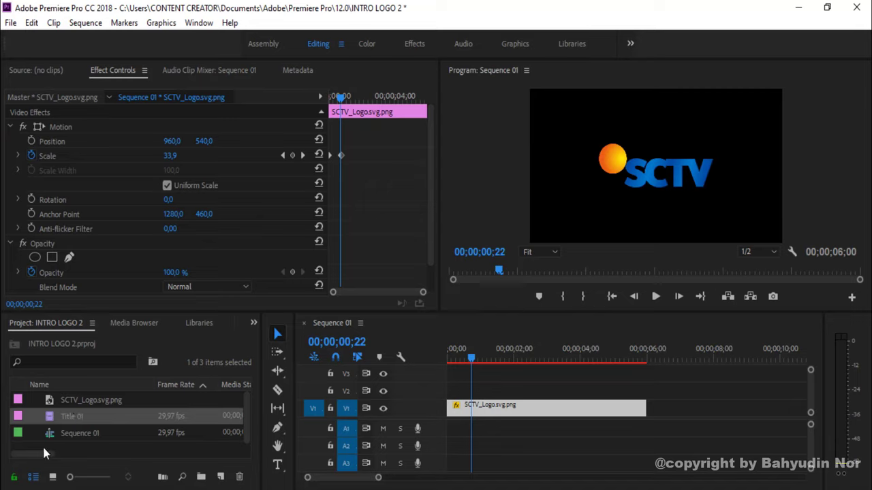
- Place Title 01 on V2 above the SCTV logo, a few frames later, and scrub to preview
{"action": "left_click_drag", "start_coordinate": [71, 417], "coordinate": [476, 401]}
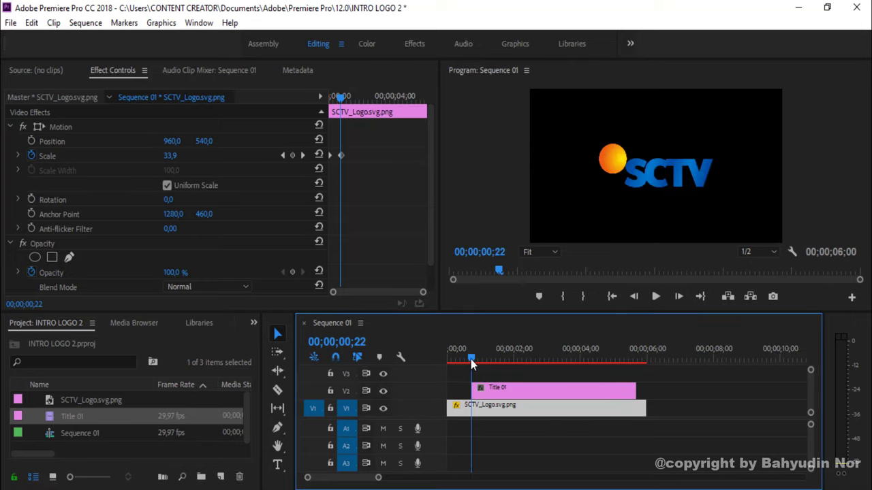
{"action": "mouse_move", "coordinate": [472, 359]}
{"action": "left_mouse_down"}
{"action": "mouse_move", "coordinate": [457, 361]}
{"action": "mouse_move", "coordinate": [489, 371]}
{"action": "left_mouse_up"}
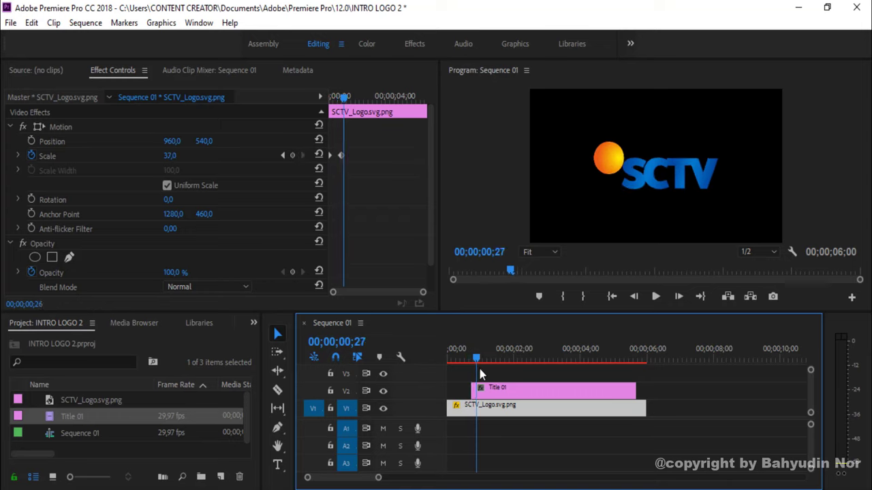
{"action": "mouse_move", "coordinate": [487, 357]}
{"action": "left_mouse_down"}
{"action": "mouse_move", "coordinate": [469, 373]}
{"action": "mouse_move", "coordinate": [474, 382]}
{"action": "left_mouse_up"}
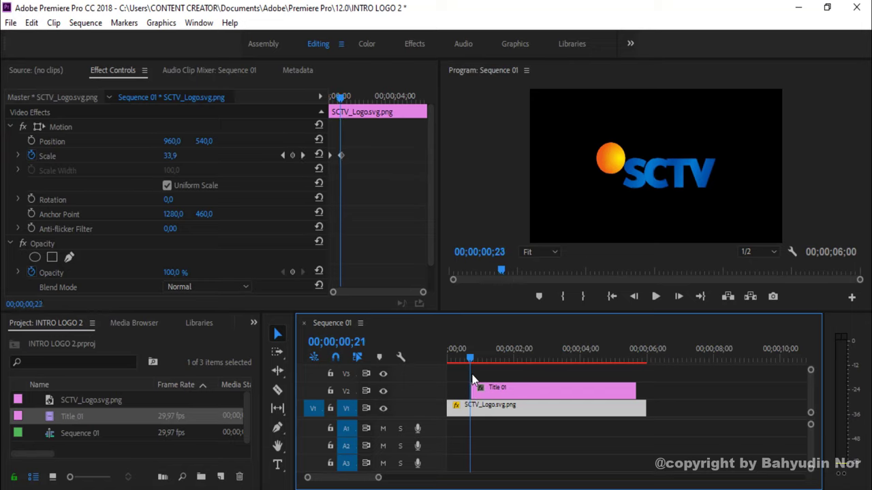
{"action": "left_click_drag", "start_coordinate": [487, 387], "coordinate": [491, 390]}
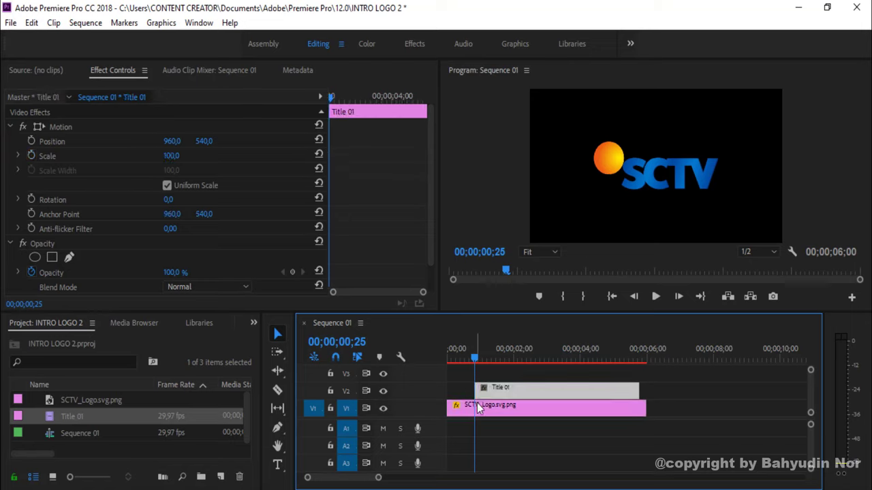
{"action": "mouse_move", "coordinate": [476, 356]}
{"action": "left_mouse_down"}
{"action": "mouse_move", "coordinate": [544, 363]}
{"action": "mouse_move", "coordinate": [513, 383]}
{"action": "mouse_move", "coordinate": [527, 386]}
{"action": "left_mouse_up"}
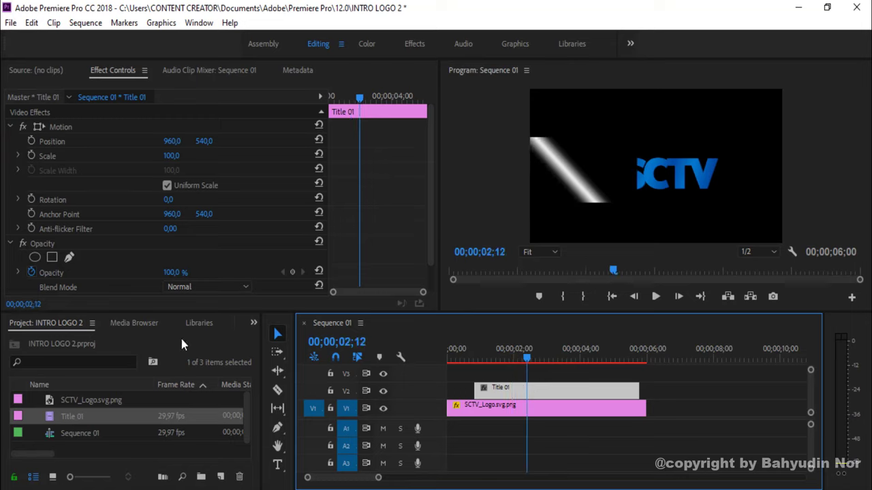
- Search the Effects panel for 'TRACK' and apply Track Matte Key to the Title 01 clip
{"action": "scroll", "coordinate": [212, 326], "scroll_direction": "down", "scroll_amount": 1}
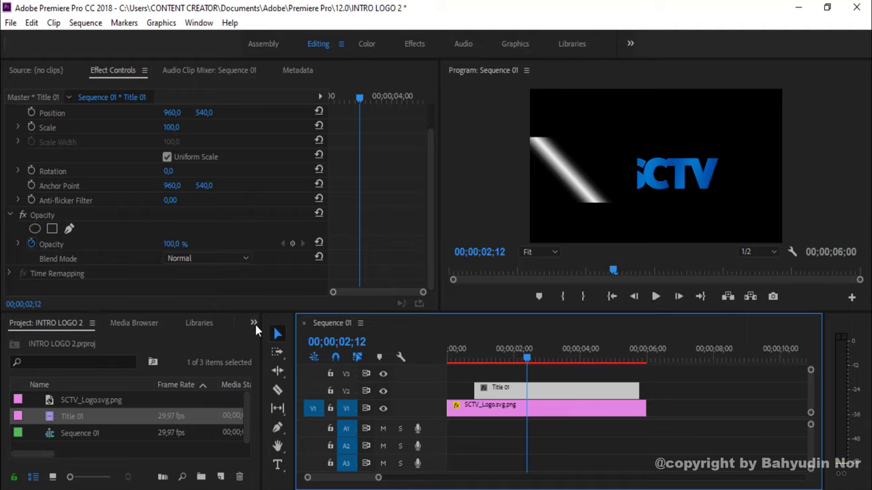
{"action": "left_click", "coordinate": [254, 323]}
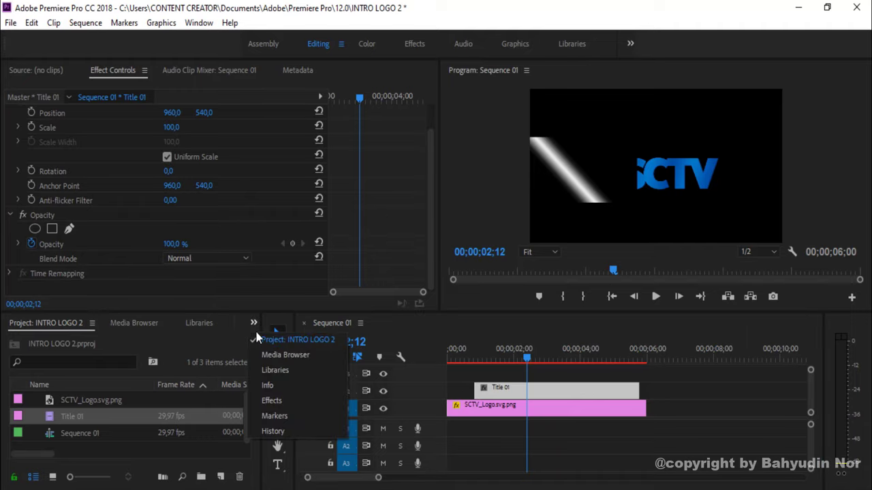
{"action": "left_click", "coordinate": [275, 402]}
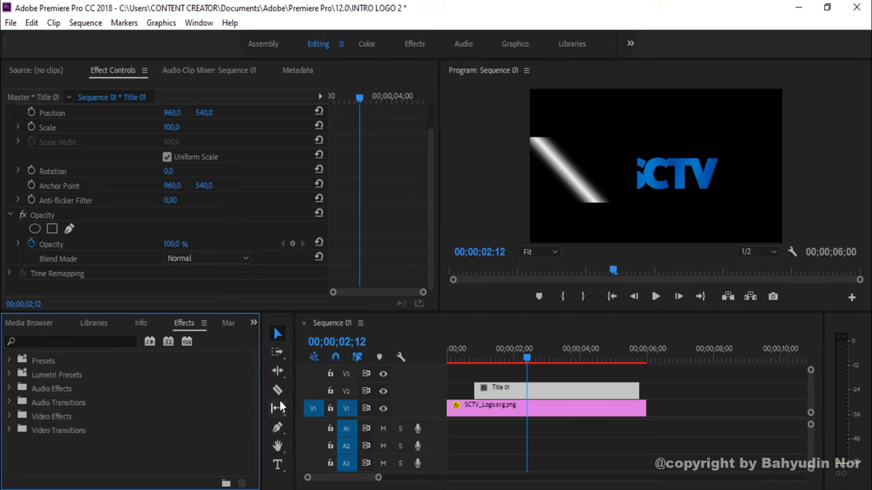
{"action": "left_click", "coordinate": [35, 342]}
{"action": "type", "text": "TRA"}
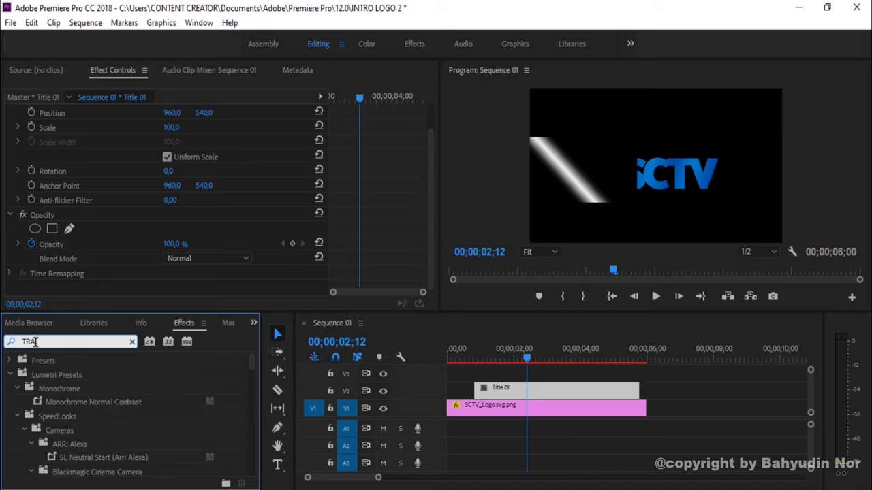
{"action": "type", "text": "CK"}
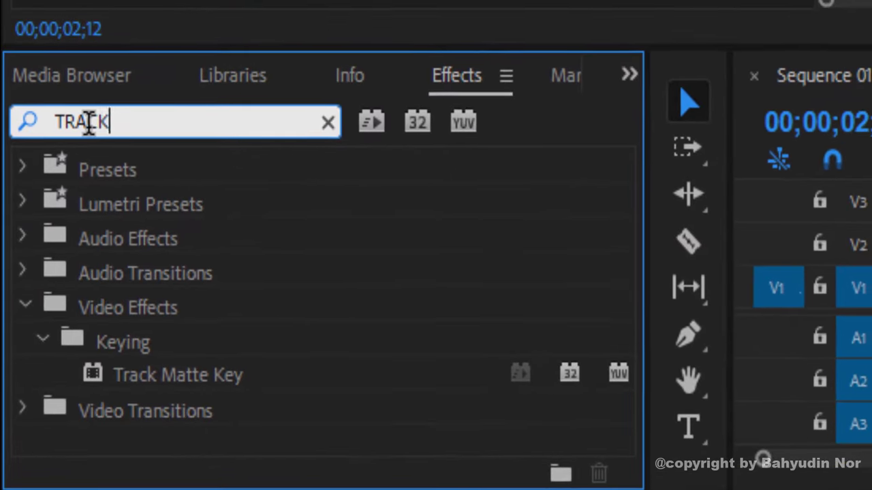
{"action": "mouse_move", "coordinate": [109, 385]}
{"action": "left_mouse_down"}
{"action": "mouse_move", "coordinate": [417, 313]}
{"action": "mouse_move", "coordinate": [443, 254]}
{"action": "left_mouse_up"}
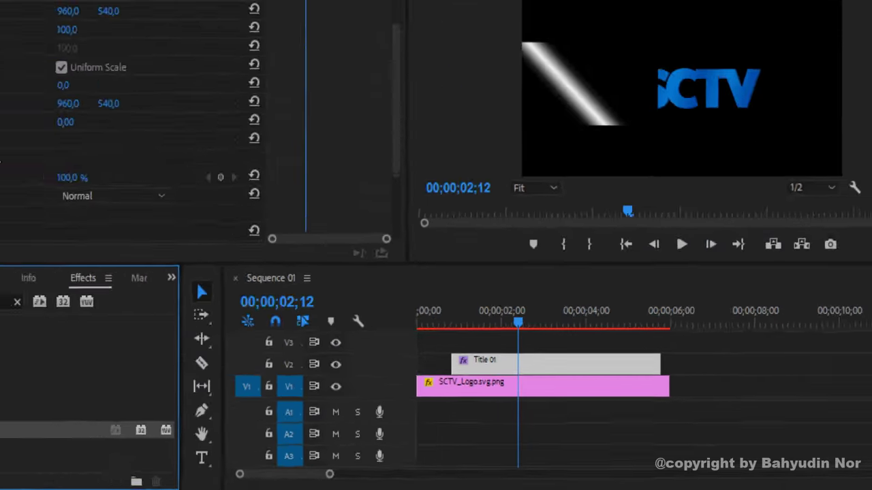
- Set Track Matte Key's Matte to Video 3 for the Title 01 clip
{"action": "scroll", "coordinate": [73, 240], "scroll_direction": "down", "scroll_amount": 1}
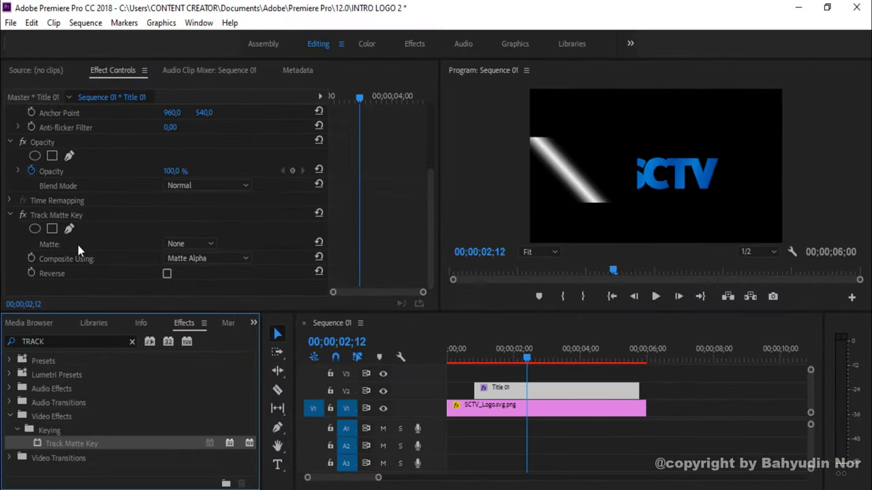
{"action": "left_click", "coordinate": [198, 245]}
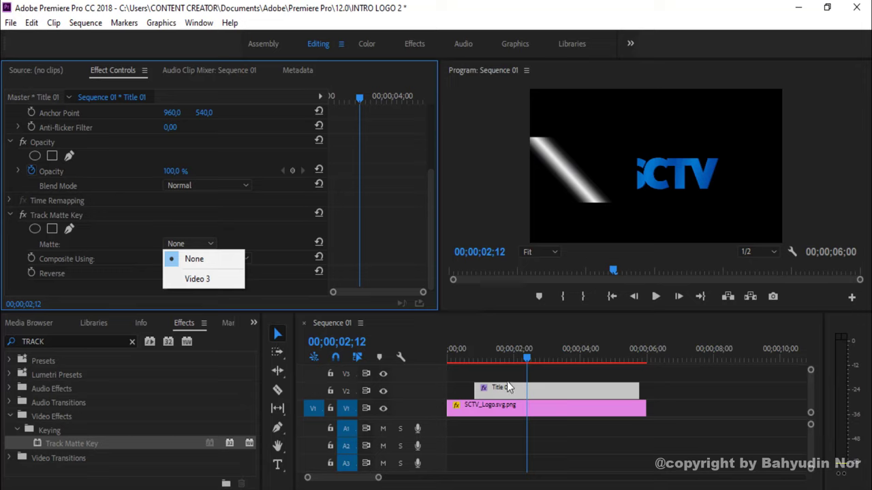
{"action": "left_click", "coordinate": [200, 281]}
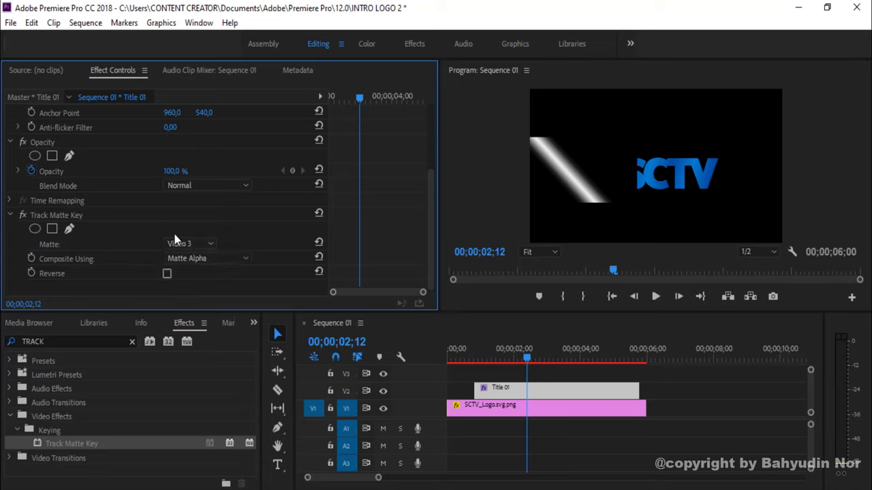
- Change Title 01's Opacity blend mode to Screen and scrub to review the sheen
{"action": "left_click", "coordinate": [193, 184]}
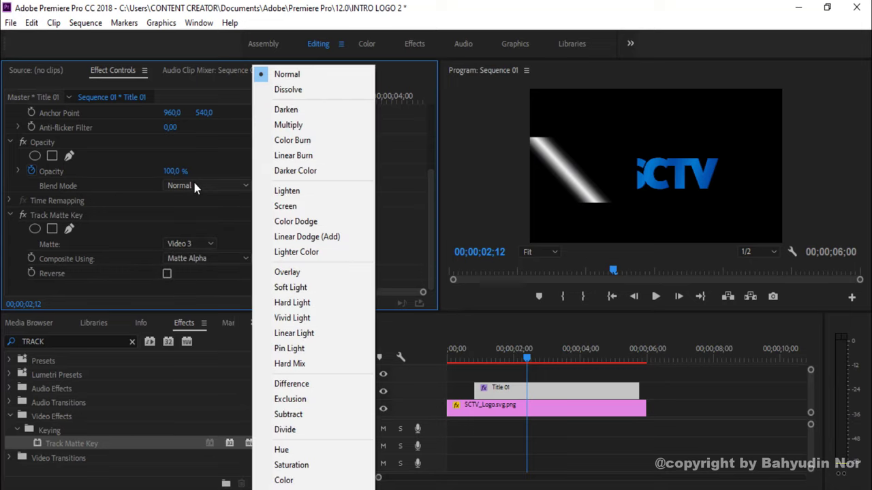
{"action": "left_click", "coordinate": [225, 204]}
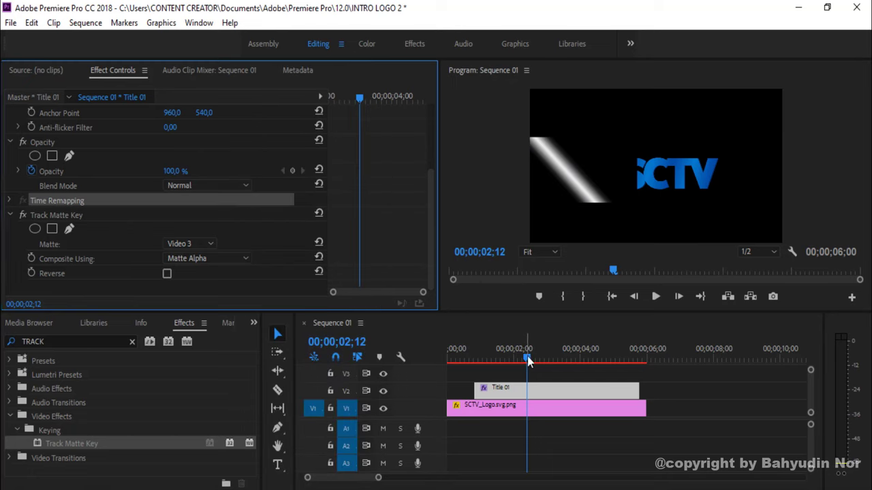
{"action": "left_click_drag", "start_coordinate": [529, 357], "coordinate": [533, 397]}
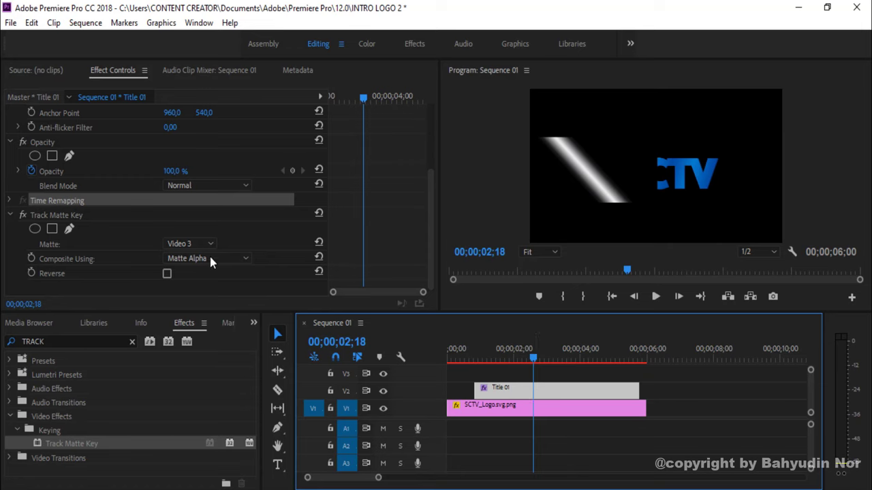
{"action": "left_click", "coordinate": [197, 186]}
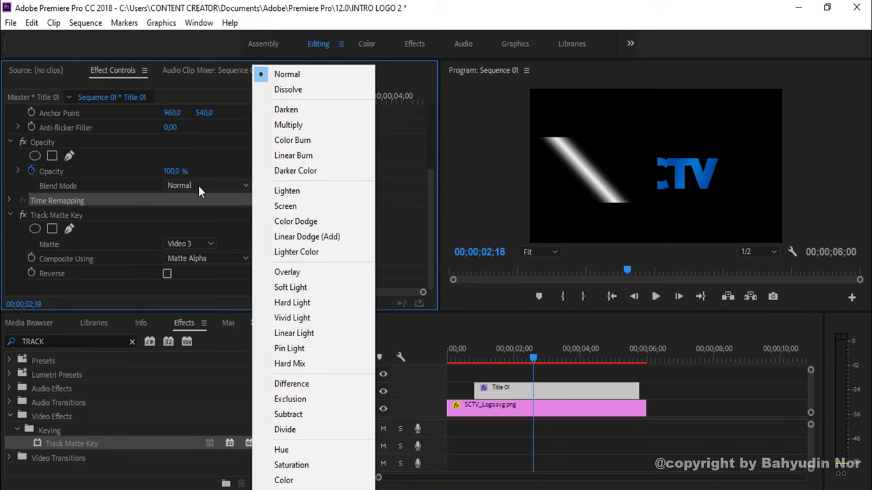
{"action": "left_click", "coordinate": [294, 210]}
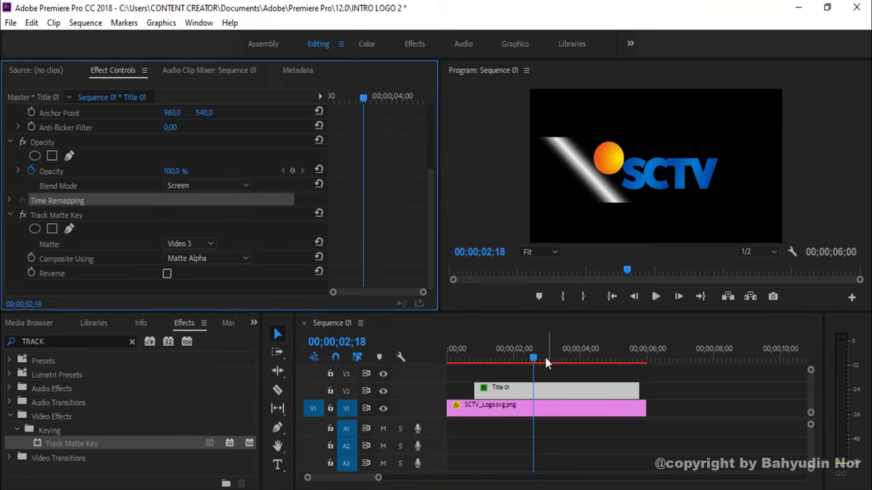
{"action": "mouse_move", "coordinate": [544, 363]}
{"action": "left_mouse_down"}
{"action": "mouse_move", "coordinate": [514, 374]}
{"action": "mouse_move", "coordinate": [590, 374]}
{"action": "mouse_move", "coordinate": [491, 407]}
{"action": "left_mouse_up"}
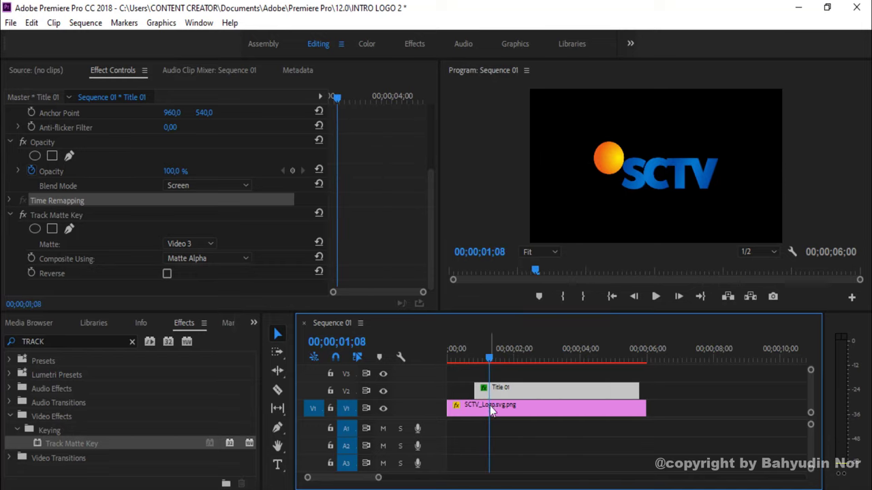
- Alt-drag the SCTV_Logo clip from V1 onto V3 and preview the logo scaling in
{"action": "left_click", "coordinate": [469, 410]}
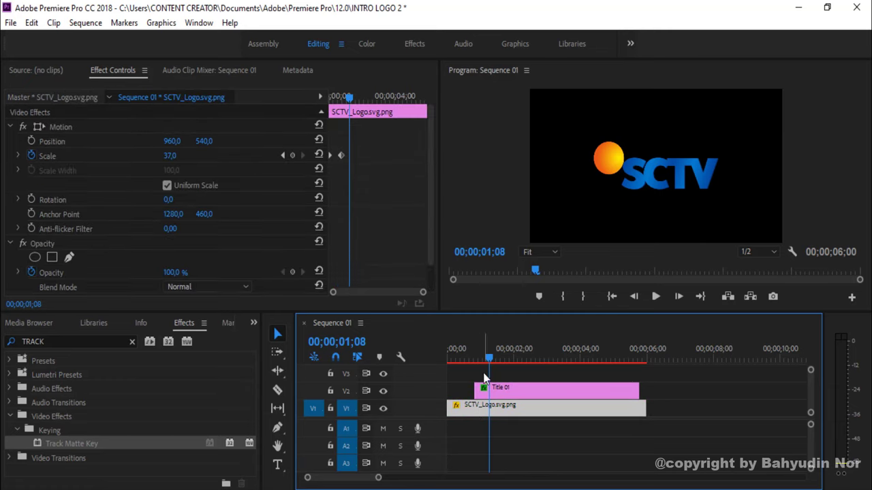
{"action": "left_click_drag", "start_coordinate": [488, 368], "coordinate": [449, 364]}
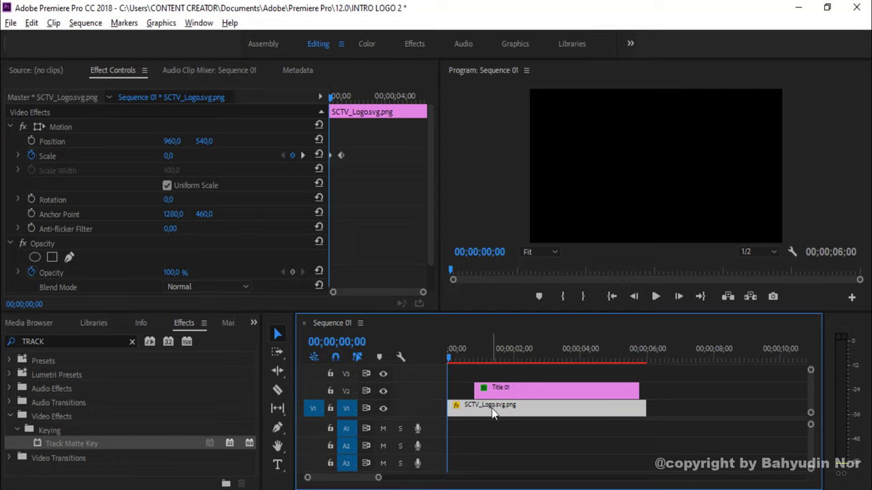
{"action": "left_click_drag", "start_coordinate": [495, 415], "coordinate": [492, 379]}
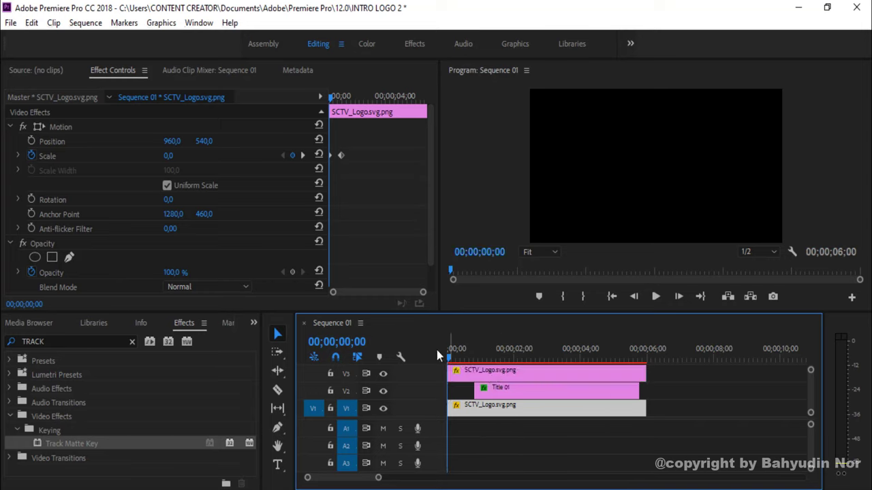
{"action": "left_click", "coordinate": [456, 359]}
{"action": "mouse_move", "coordinate": [460, 361]}
{"action": "left_mouse_down"}
{"action": "mouse_move", "coordinate": [567, 386]}
{"action": "mouse_move", "coordinate": [481, 394]}
{"action": "mouse_move", "coordinate": [389, 382]}
{"action": "left_mouse_up"}
- Move the Title 01 clip on V2 17 frames earlier
{"action": "left_click", "coordinate": [656, 298]}
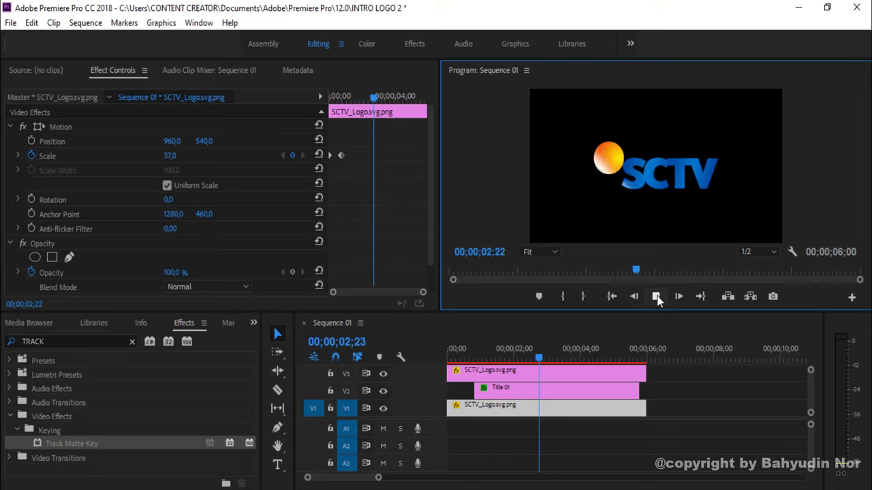
{"action": "left_click", "coordinate": [656, 297]}
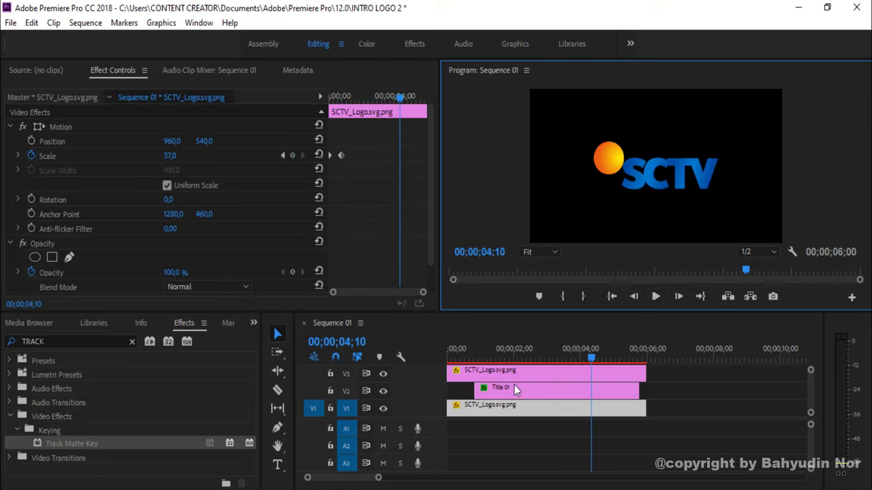
{"action": "left_click", "coordinate": [513, 390]}
{"action": "mouse_move", "coordinate": [532, 399]}
{"action": "left_mouse_down"}
{"action": "mouse_move", "coordinate": [512, 398]}
{"action": "mouse_move", "coordinate": [514, 390]}
{"action": "left_mouse_up"}
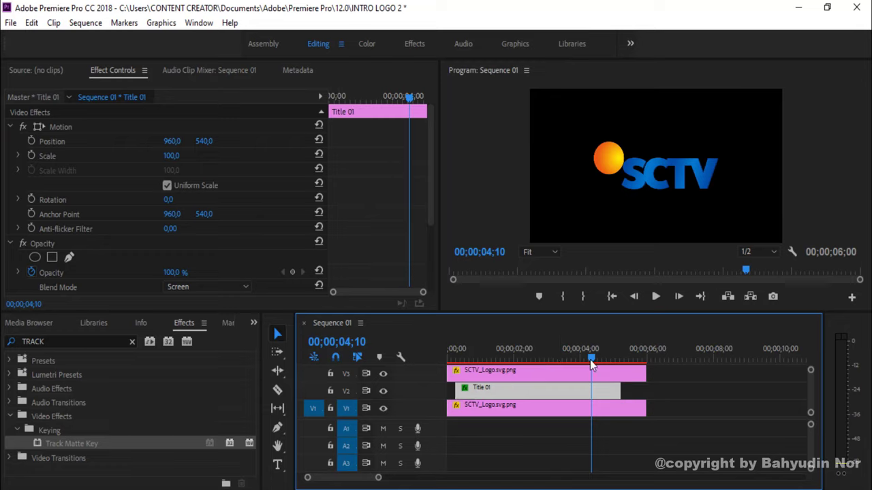
{"action": "left_click_drag", "start_coordinate": [591, 355], "coordinate": [529, 355]}
- Play the intro from the sequence start, then jump to the end
{"action": "key", "text": "Home"}
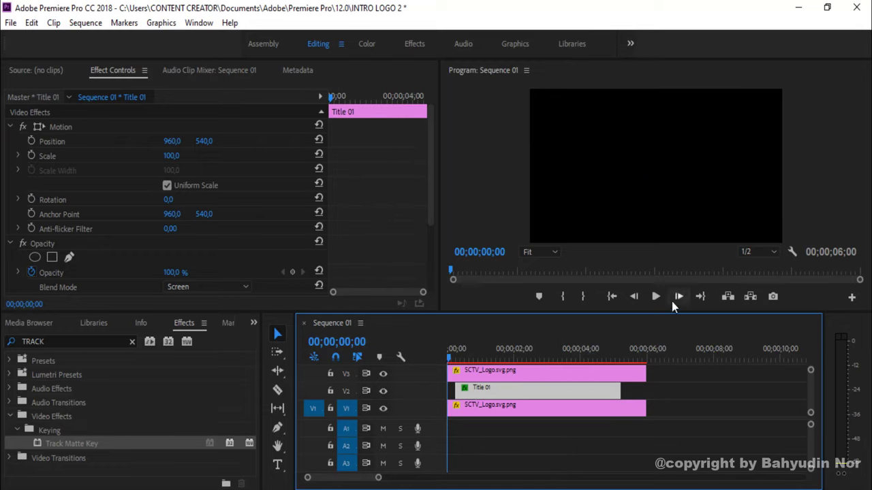
{"action": "left_click", "coordinate": [655, 297]}
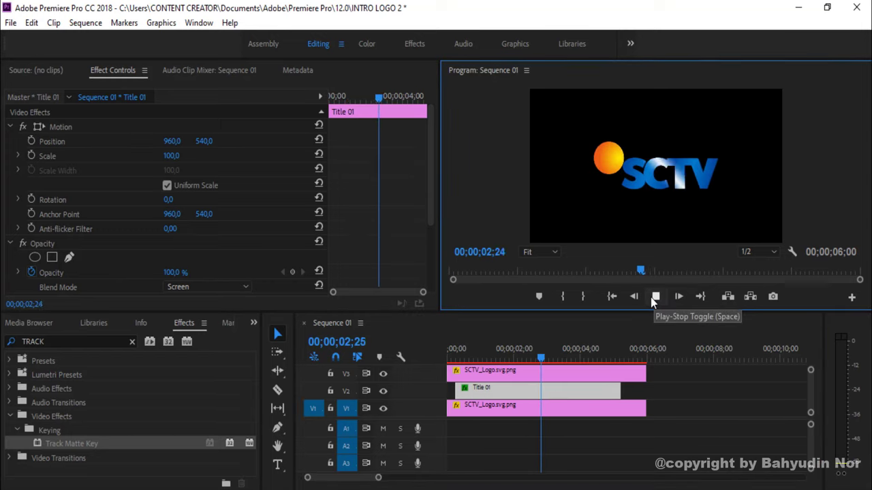
{"action": "left_click", "coordinate": [654, 297]}
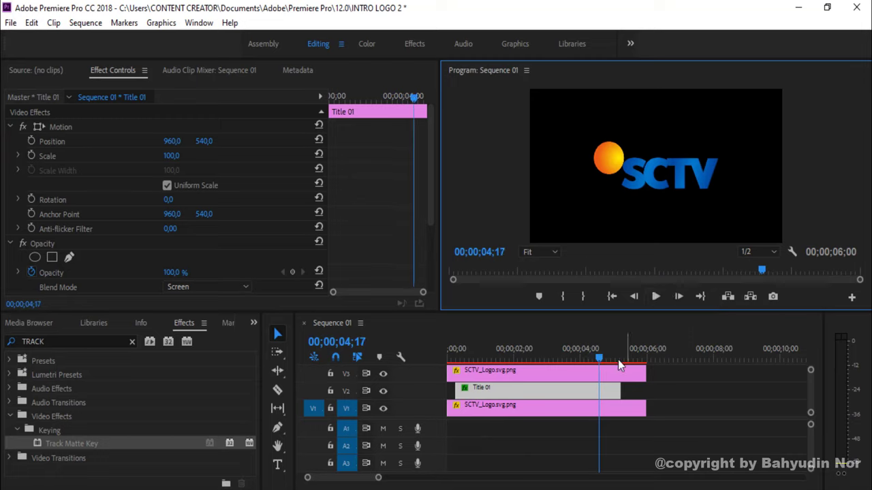
{"action": "left_click_drag", "start_coordinate": [600, 358], "coordinate": [650, 358]}
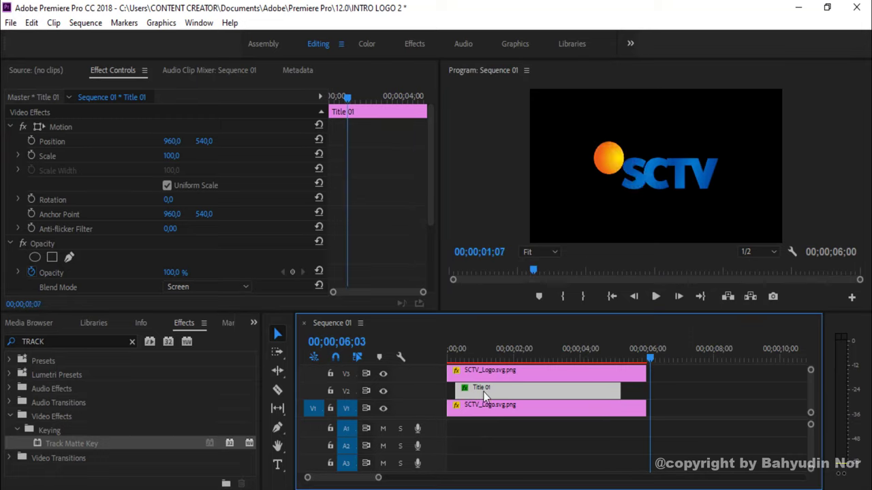
- Play Sequence 01 from the start and scrub through the logo scale-in and sheen pass
{"action": "key", "text": "Home"}
{"action": "left_click", "coordinate": [657, 298]}
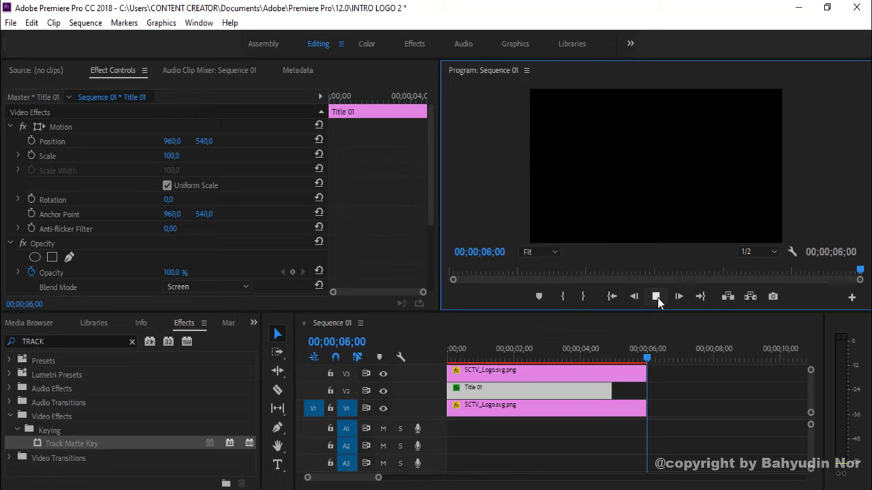
{"action": "left_click", "coordinate": [494, 353]}
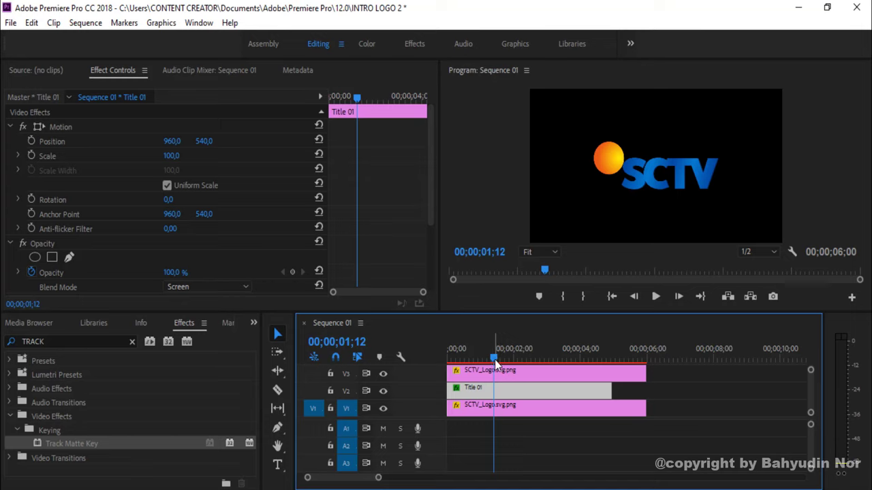
{"action": "mouse_move", "coordinate": [496, 360]}
{"action": "left_mouse_down"}
{"action": "mouse_move", "coordinate": [468, 359]}
{"action": "mouse_move", "coordinate": [521, 388]}
{"action": "left_mouse_up"}
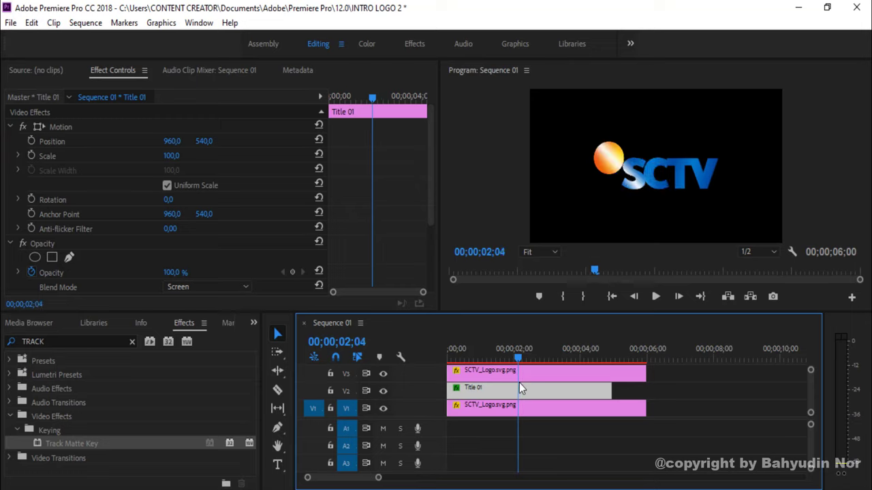
{"action": "left_click_drag", "start_coordinate": [519, 358], "coordinate": [519, 370]}
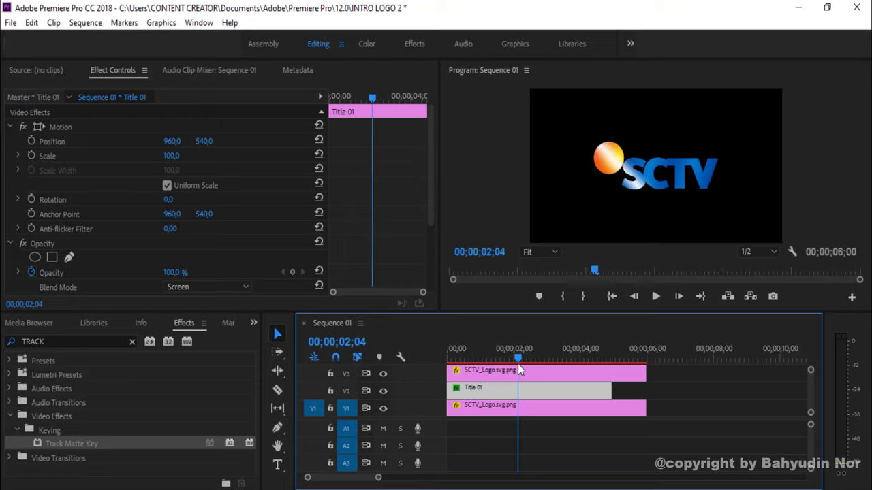